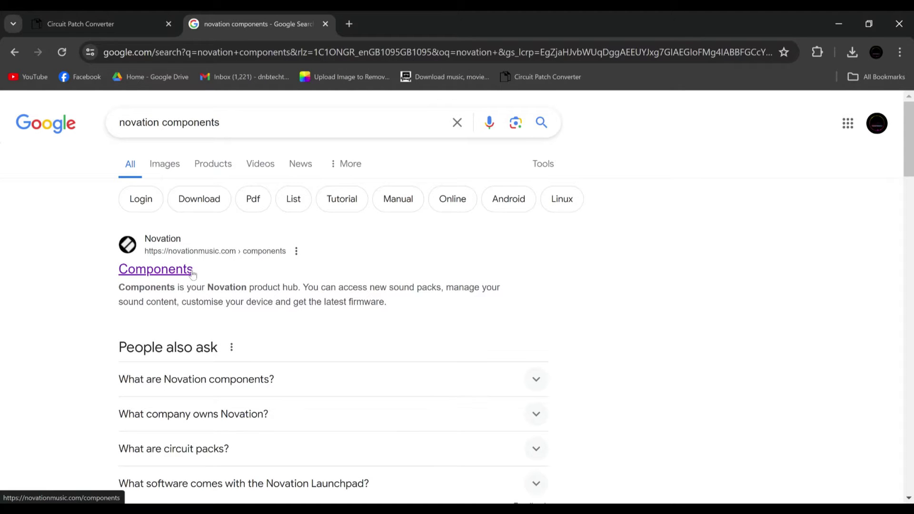
# Open the Novation Components result and launch the Components web app in a new tab
pyautogui.click(192, 270)
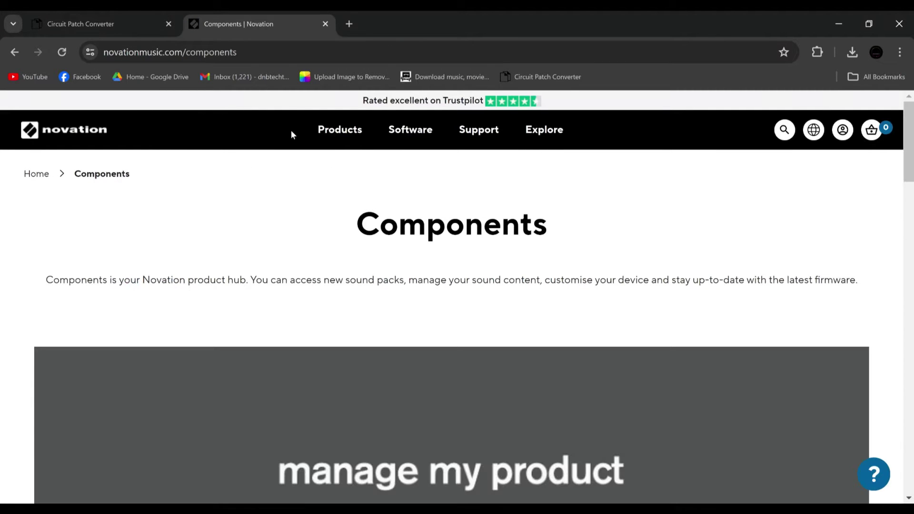
pyautogui.scroll(-15, 327, 189)
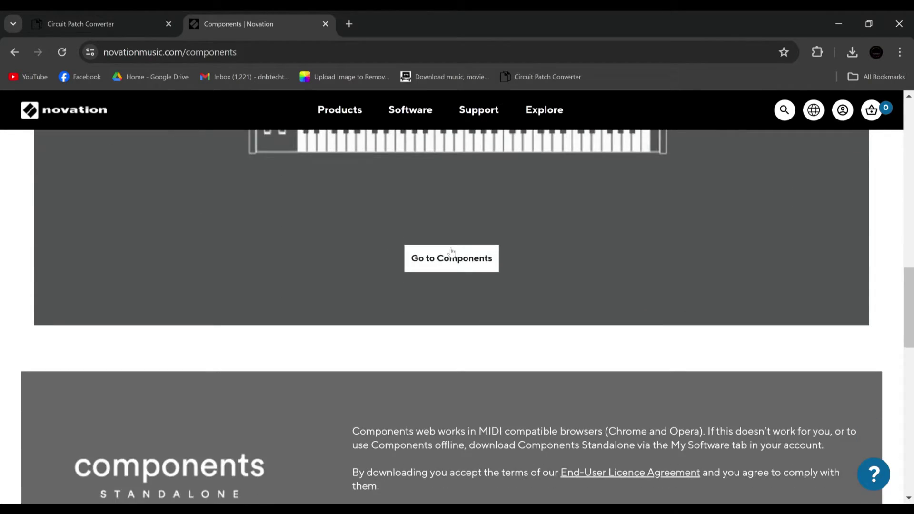
pyautogui.click(450, 260)
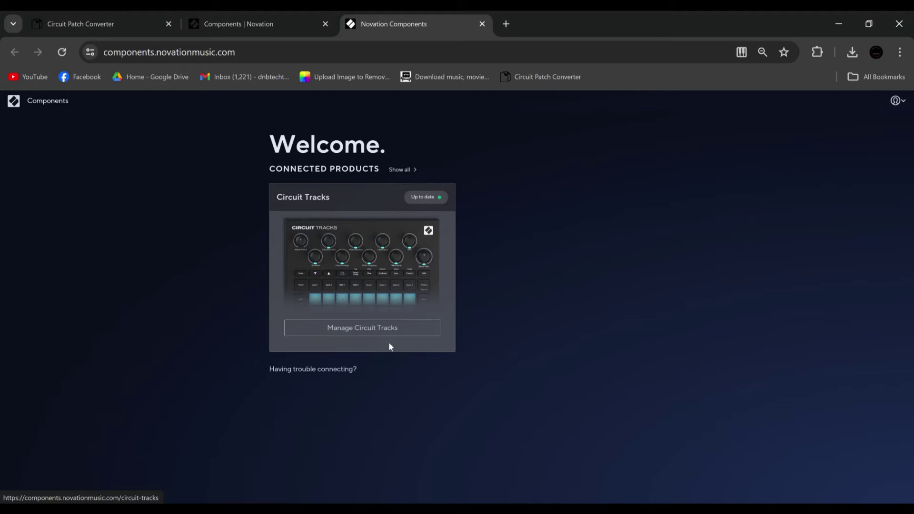
# Manage the connected Circuit Tracks and open the EDM 3 pack
pyautogui.click(387, 328)
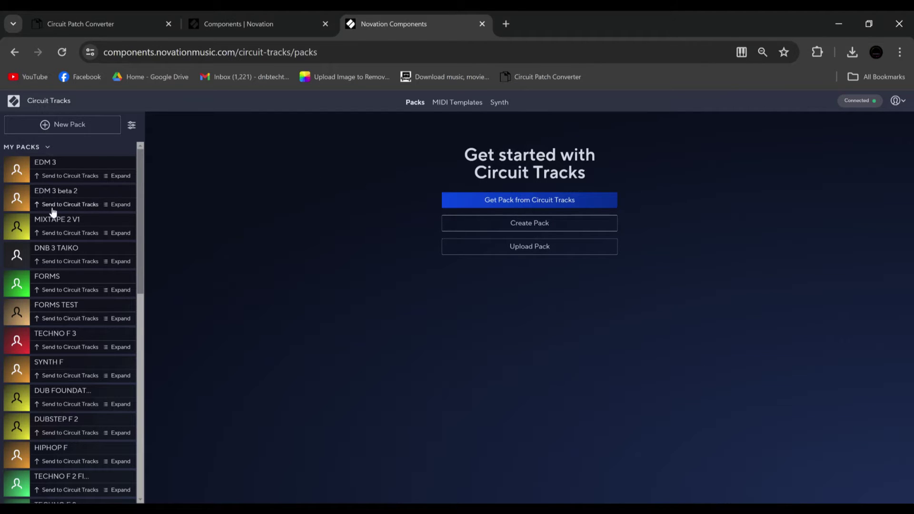
pyautogui.scroll(-10, 65, 238)
pyautogui.scroll(9, 72, 239)
pyautogui.scroll(1, 72, 239)
pyautogui.click(126, 171)
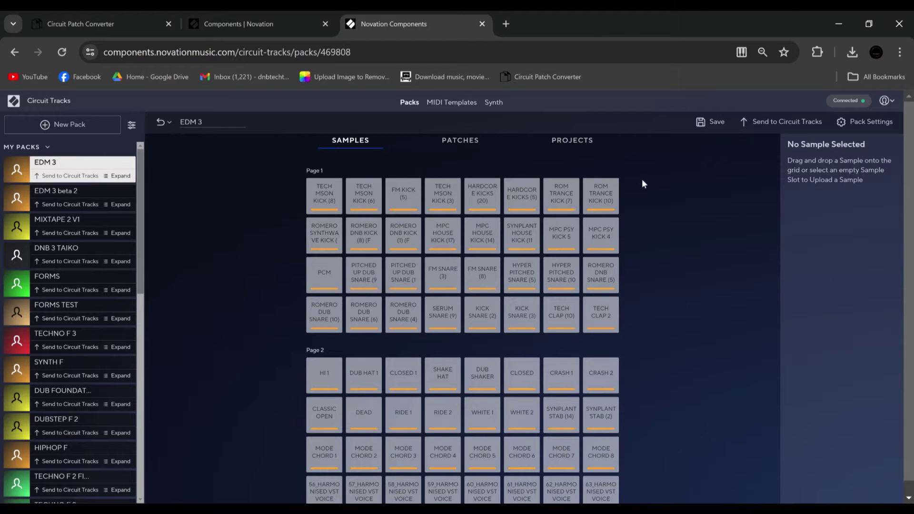
# Switch between the EDM 3 pack's PATCHES and PROJECTS pages to review them
pyautogui.click(476, 142)
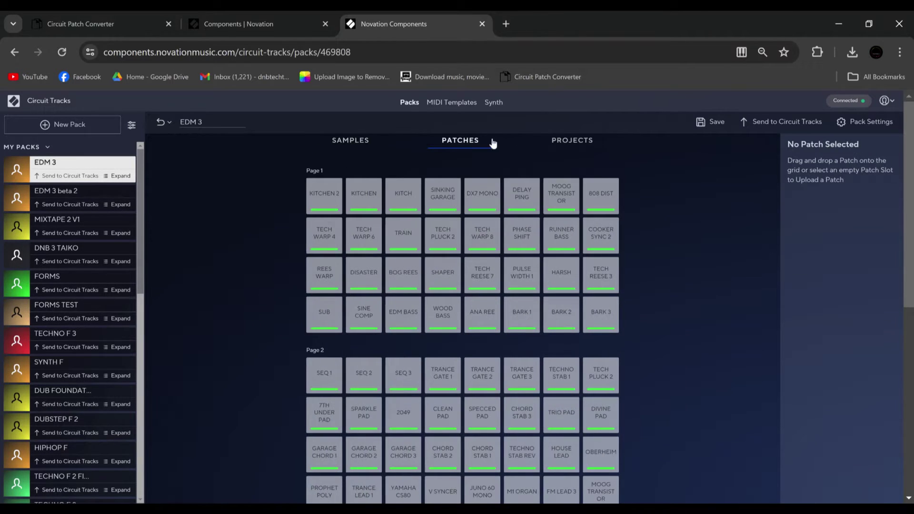
pyautogui.click(571, 140)
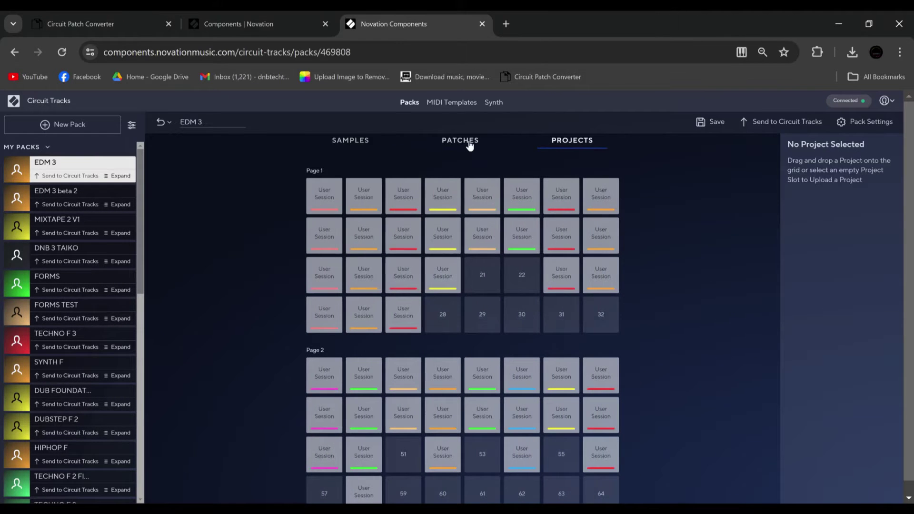
pyautogui.click(469, 144)
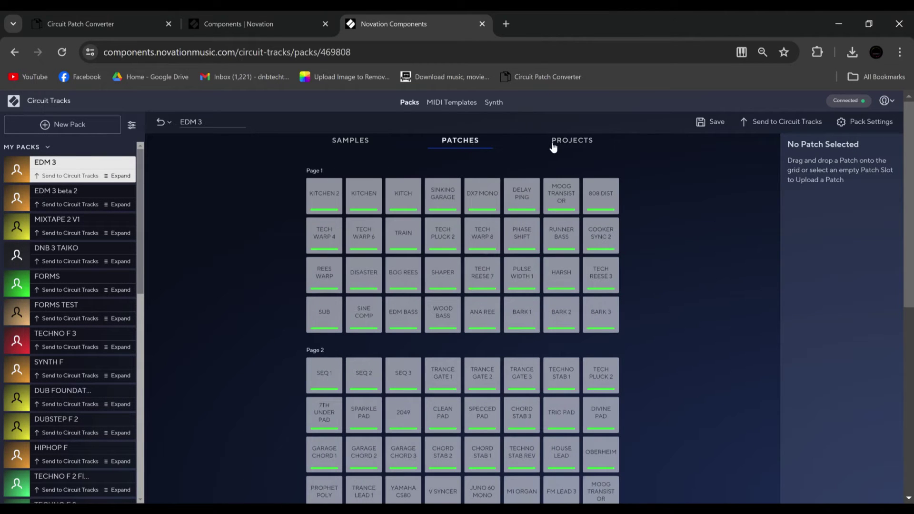
pyautogui.click(553, 145)
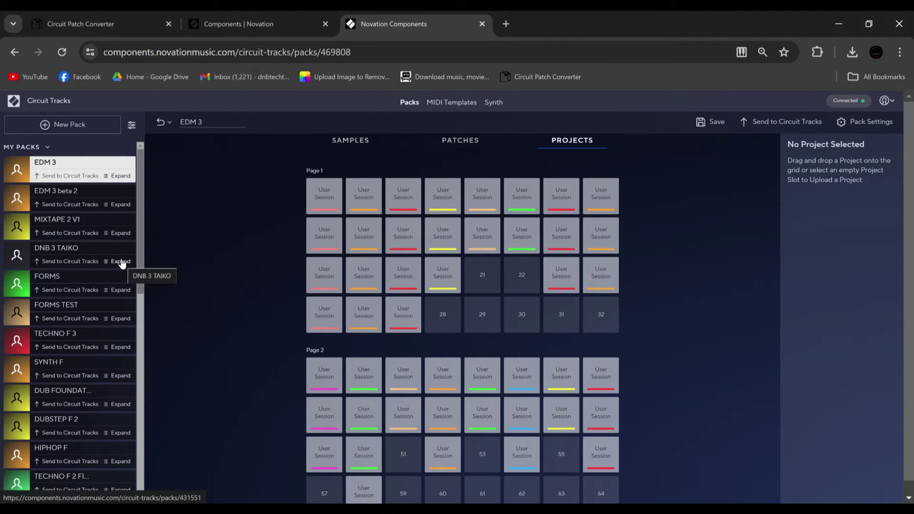
# Put a FORMS User Session project into project slot 21
pyautogui.click(126, 292)
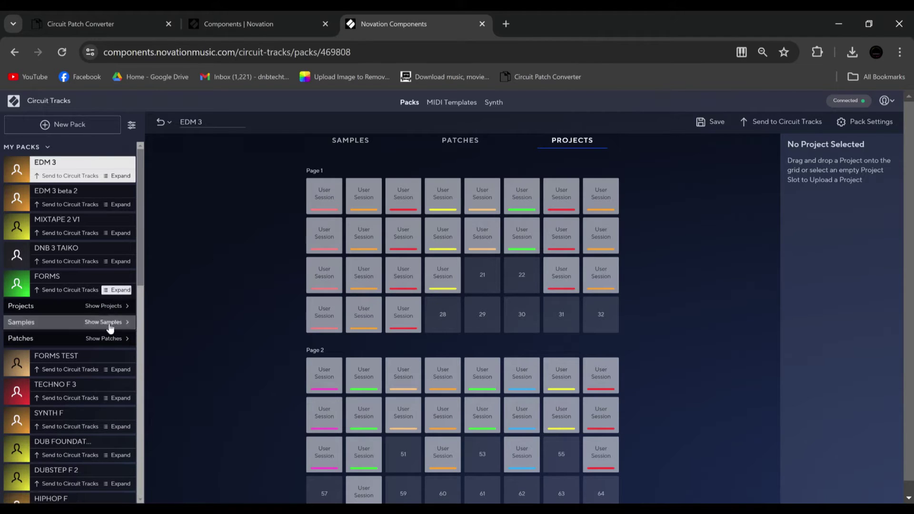
pyautogui.click(114, 309)
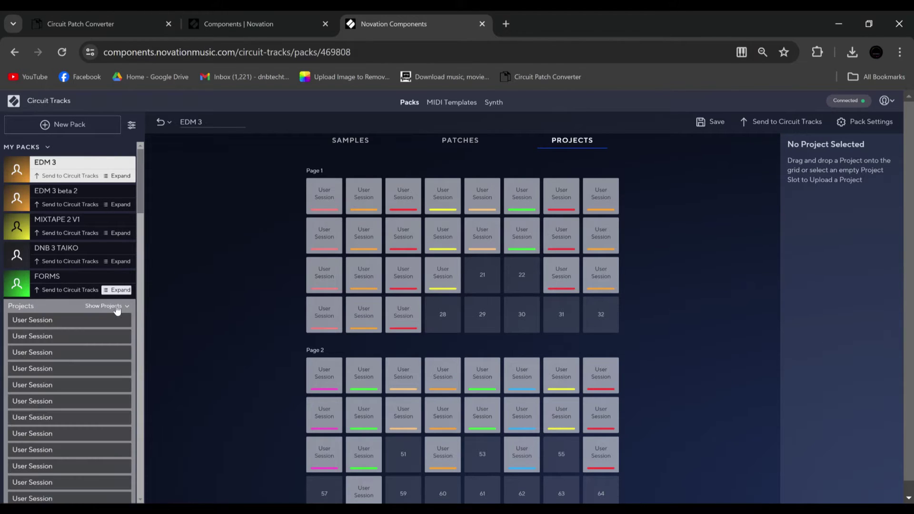
pyautogui.moveTo(89, 318); pyautogui.dragTo(302, 267)
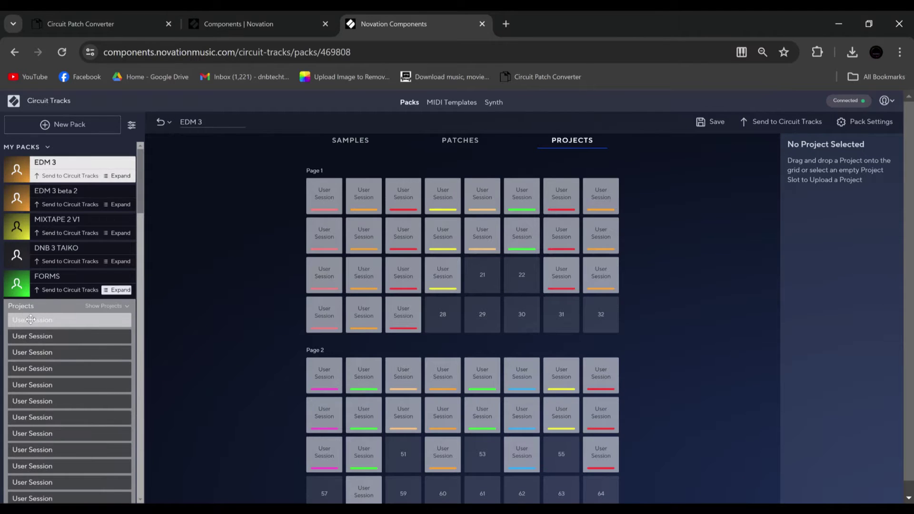
# Overwrite the pack's samples with the MIXTAPE 2 V1 sample set
pyautogui.click(454, 142)
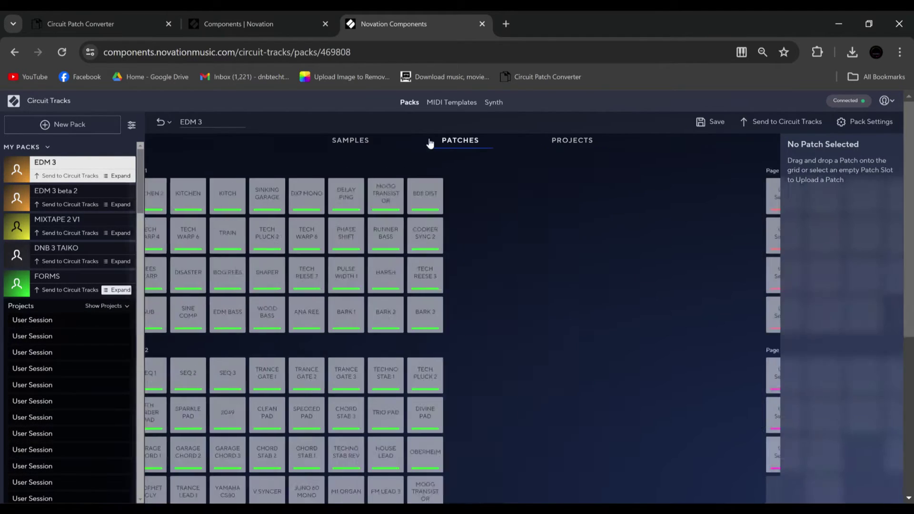
pyautogui.click(361, 141)
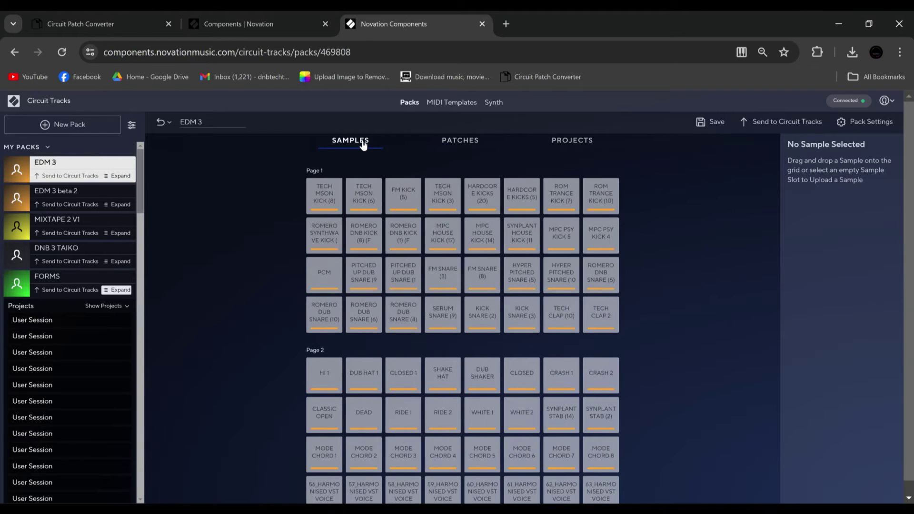
pyautogui.click(117, 232)
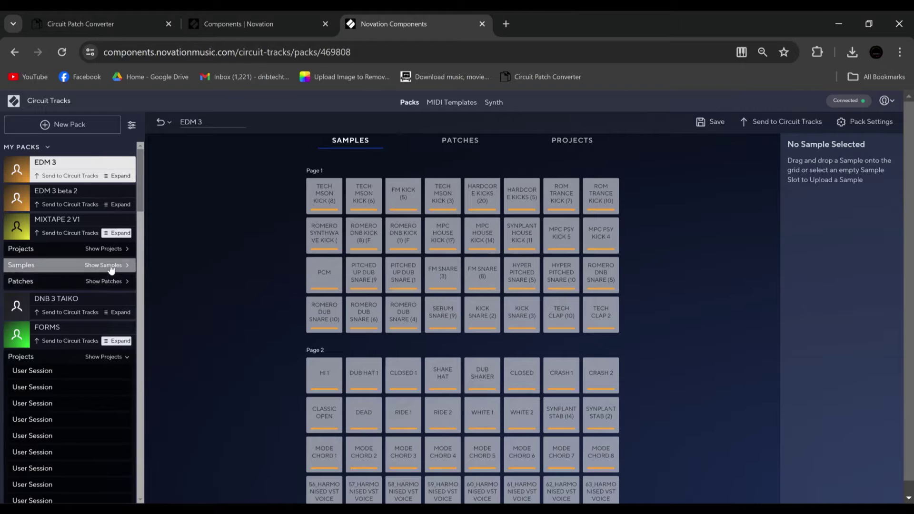
pyautogui.click(113, 265)
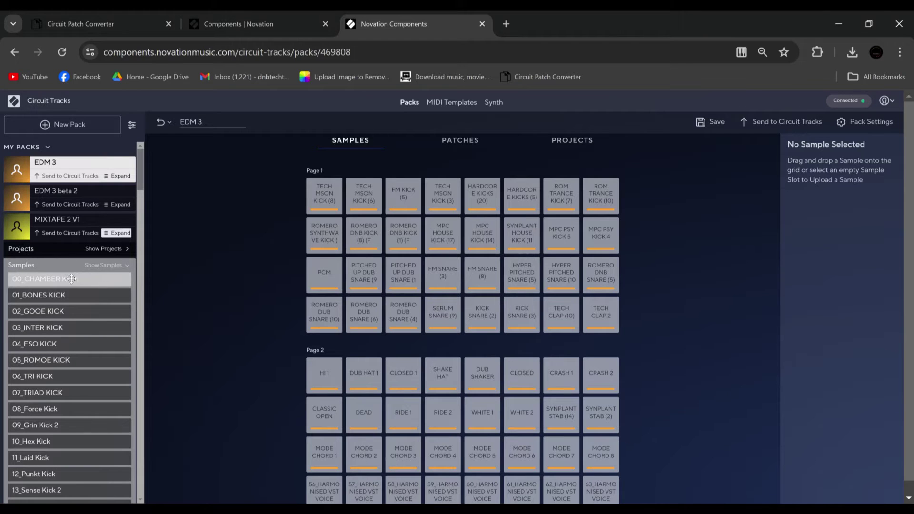
pyautogui.moveTo(70, 275); pyautogui.dragTo(427, 279)
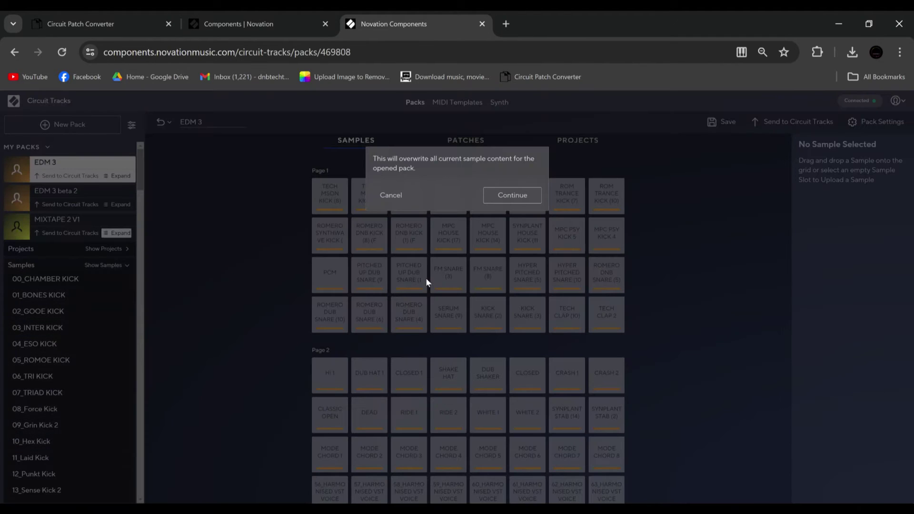
pyautogui.click(510, 196)
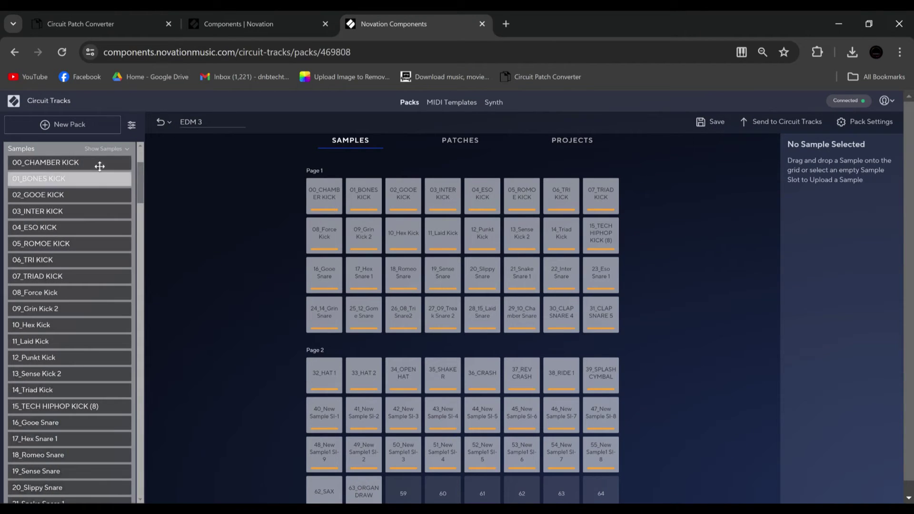
# Start a new empty pack, discarding the unsaved EDM 3 pack
pyautogui.scroll(3, 136, 146)
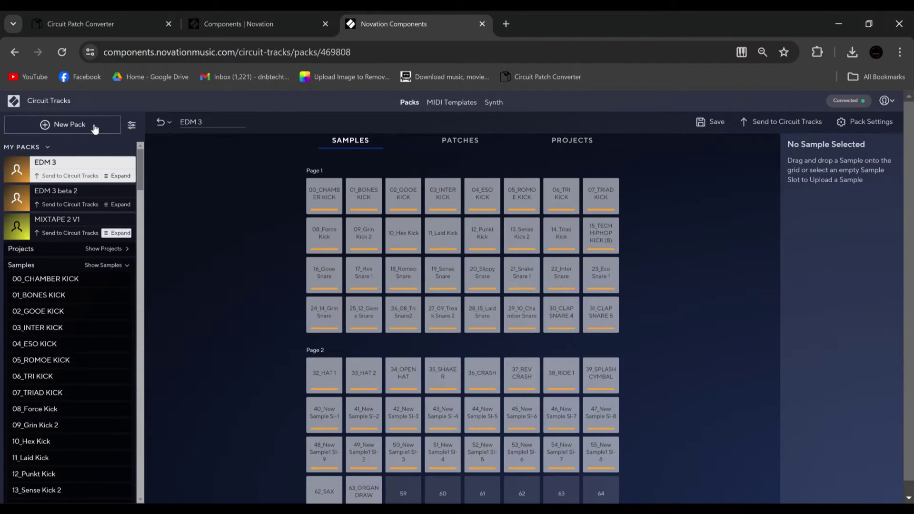
pyautogui.click(95, 127)
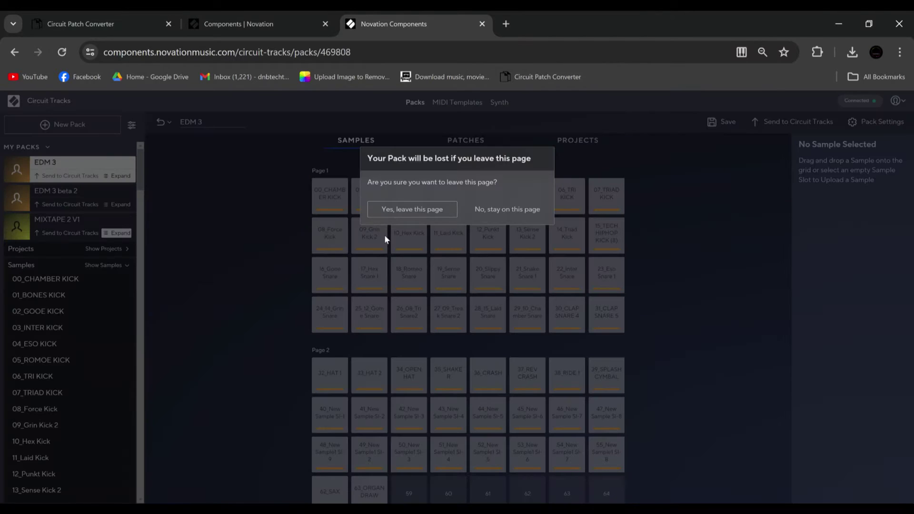
pyautogui.click(405, 210)
pyautogui.click(494, 222)
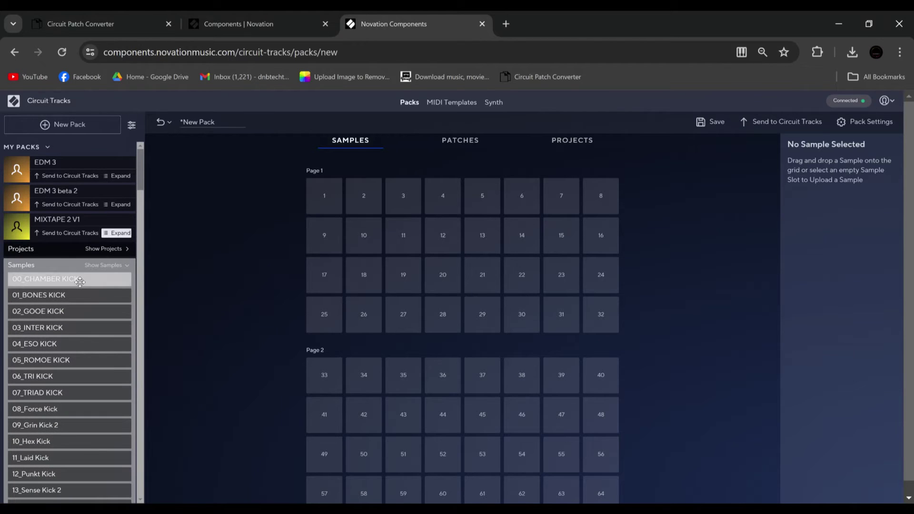
# Place 00_CHAMBER KICK in sample slot 10 and 04_ESO KICK in slot 20
pyautogui.moveTo(80, 282); pyautogui.dragTo(366, 234)
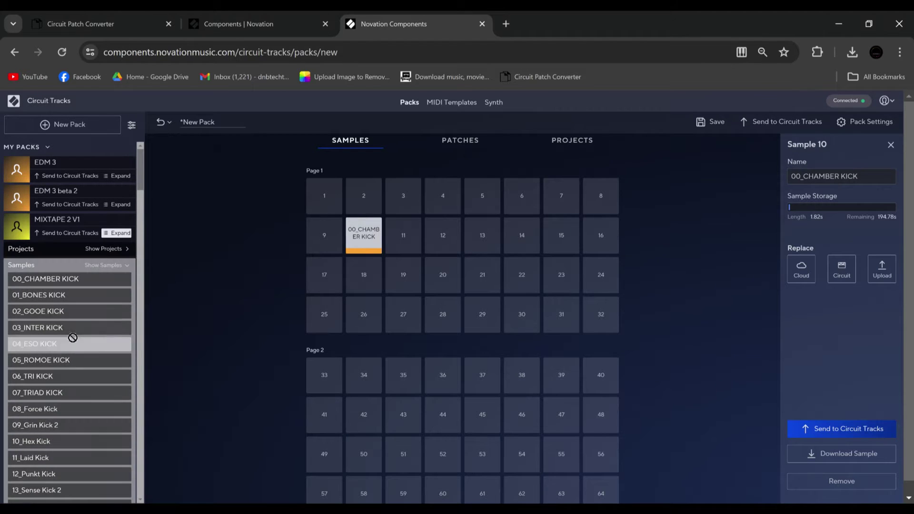
pyautogui.moveTo(73, 337); pyautogui.dragTo(442, 275)
pyautogui.scroll(-1, 111, 208)
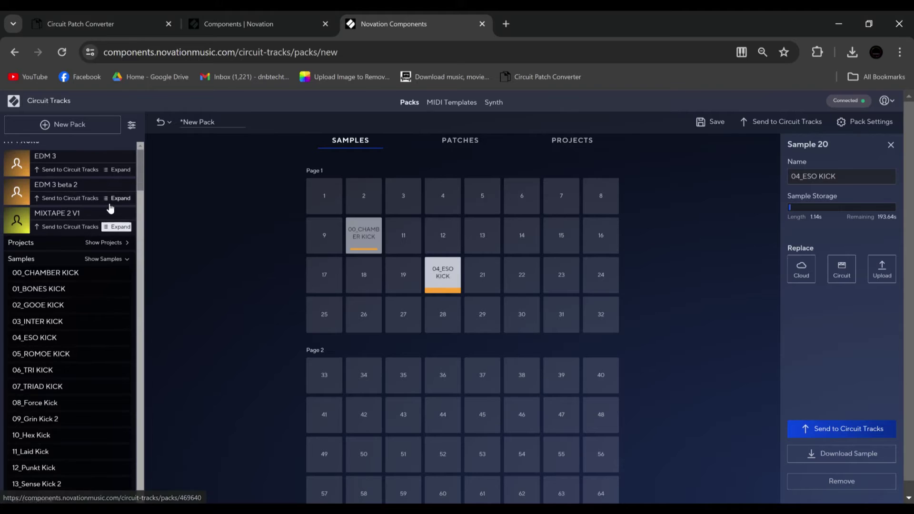
pyautogui.scroll(-4, 122, 198)
pyautogui.scroll(5, 122, 229)
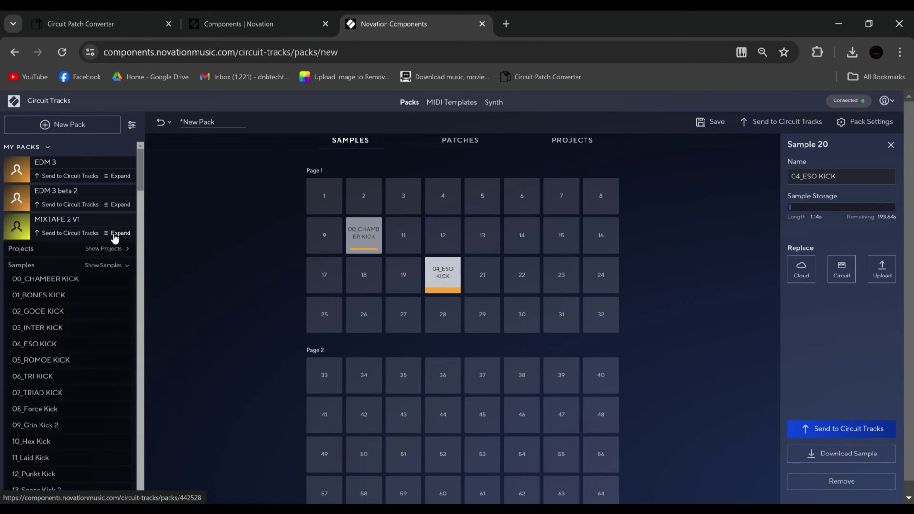
# Place FORMS samples KICK 9 and KICK 11 into sample slots 26 and 27
pyautogui.click(106, 248)
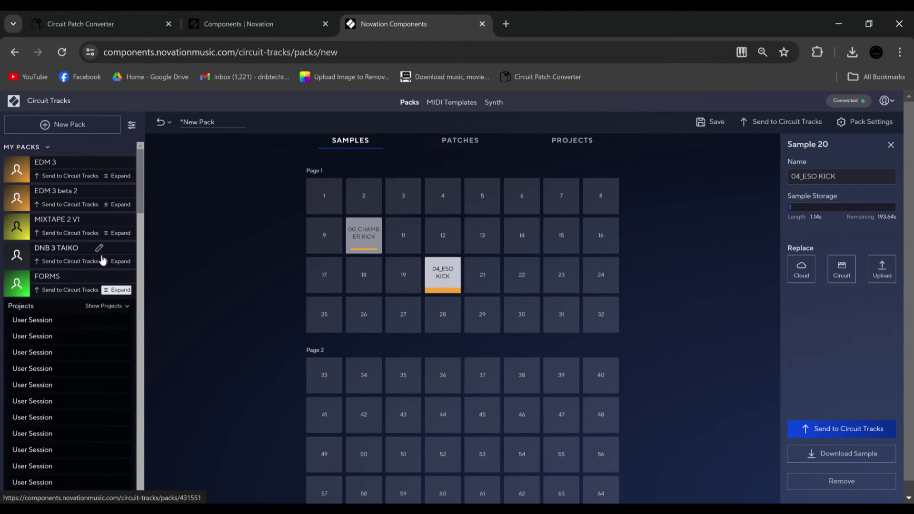
pyautogui.click(76, 306)
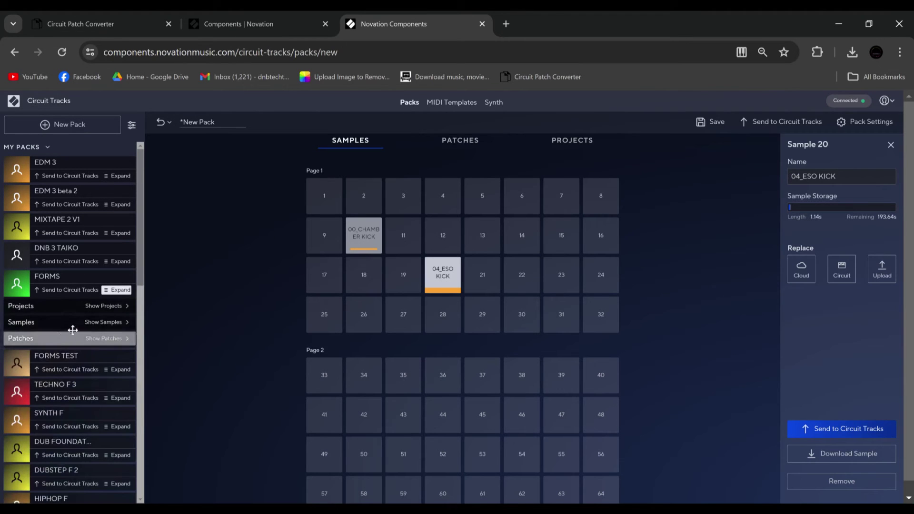
pyautogui.click(89, 323)
pyautogui.moveTo(46, 334); pyautogui.dragTo(365, 317)
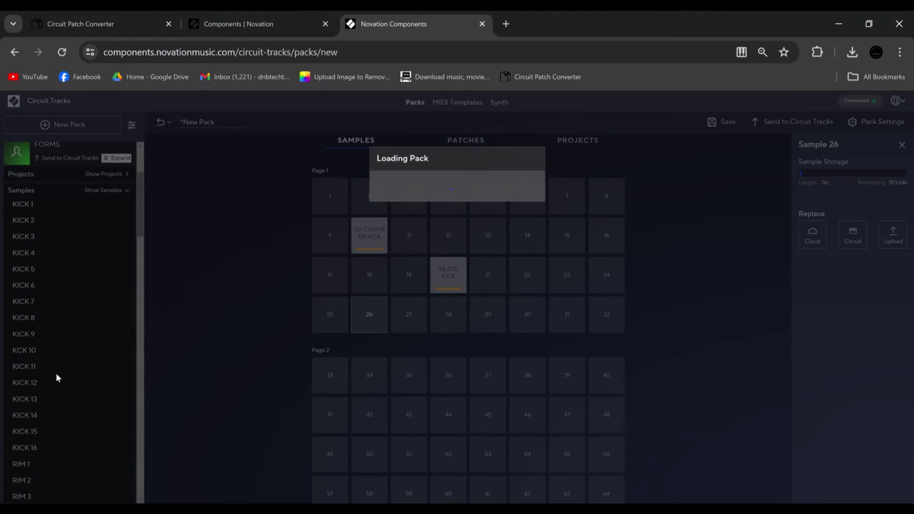
pyautogui.moveTo(55, 367); pyautogui.dragTo(403, 309)
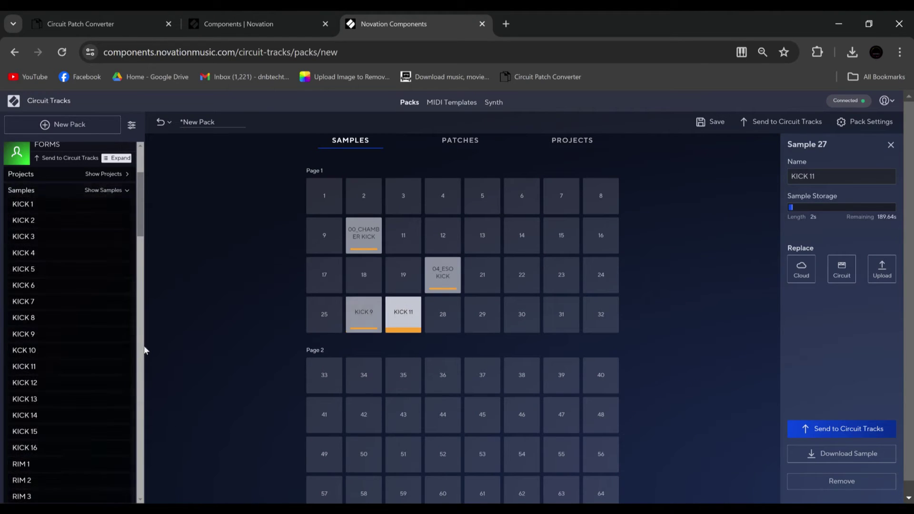
# Import all the listed patches into the new pack's patch slots
pyautogui.click(107, 190)
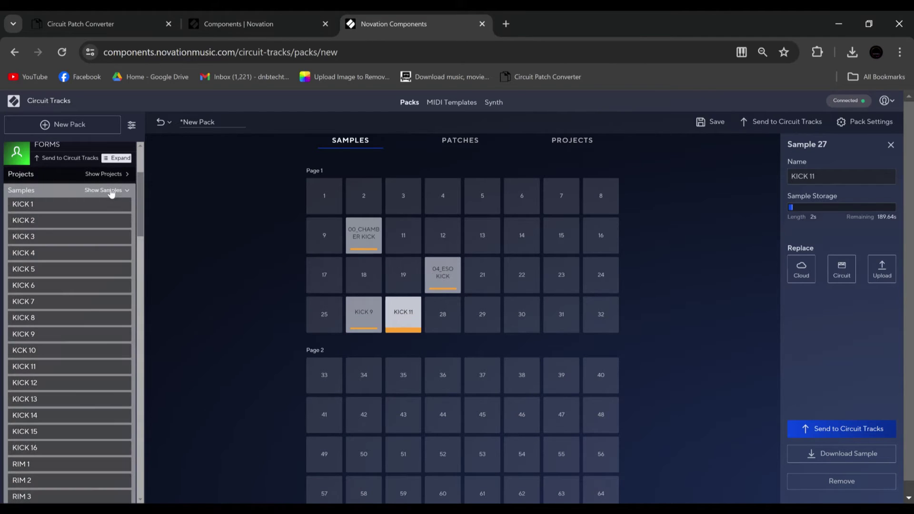
pyautogui.click(111, 207)
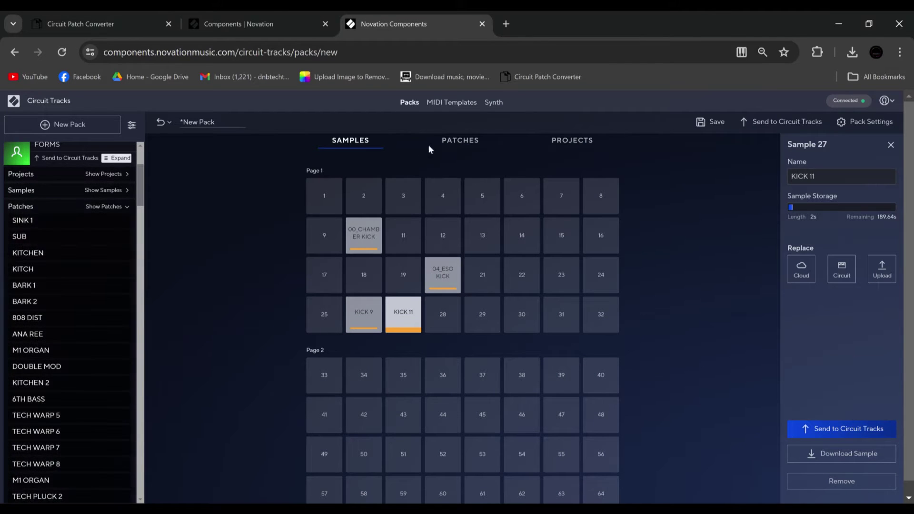
pyautogui.click(448, 143)
pyautogui.moveTo(112, 209); pyautogui.dragTo(454, 274)
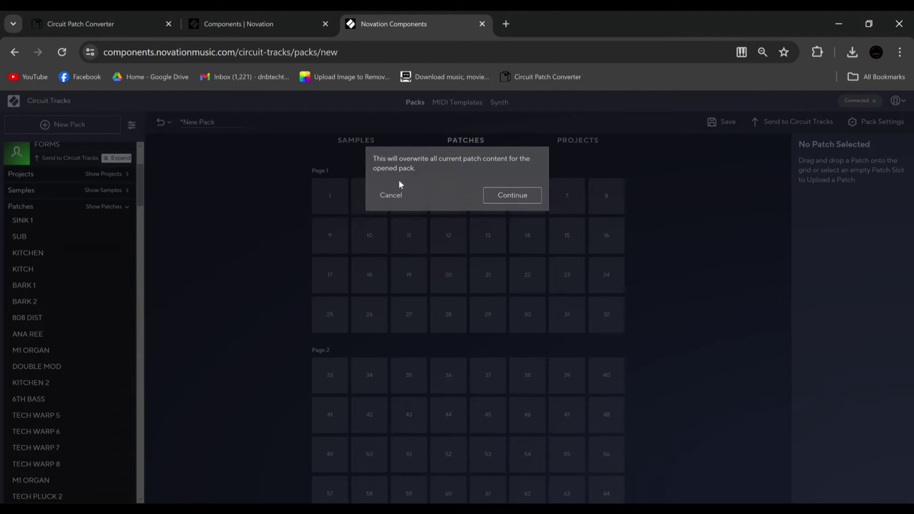
# Confirm overwriting the pack's patches and review its sample slots
pyautogui.click(504, 195)
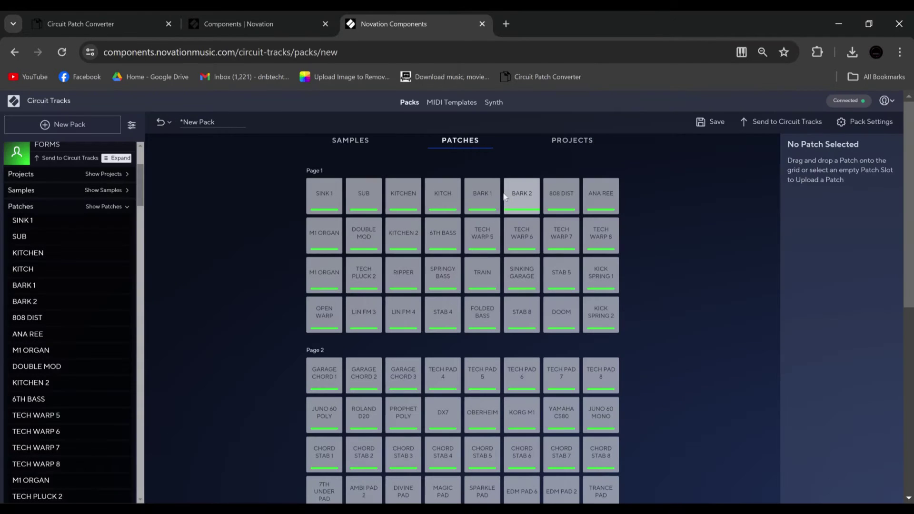
pyautogui.click(755, 123)
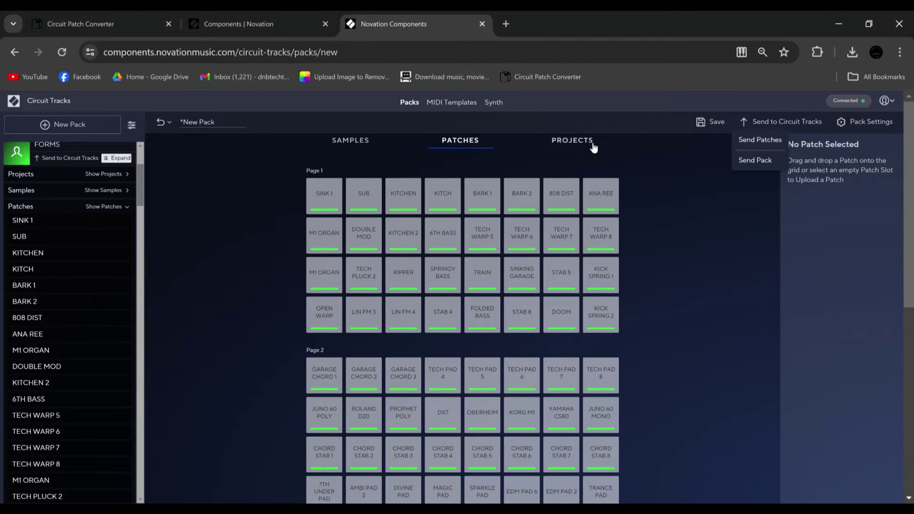
pyautogui.click(360, 143)
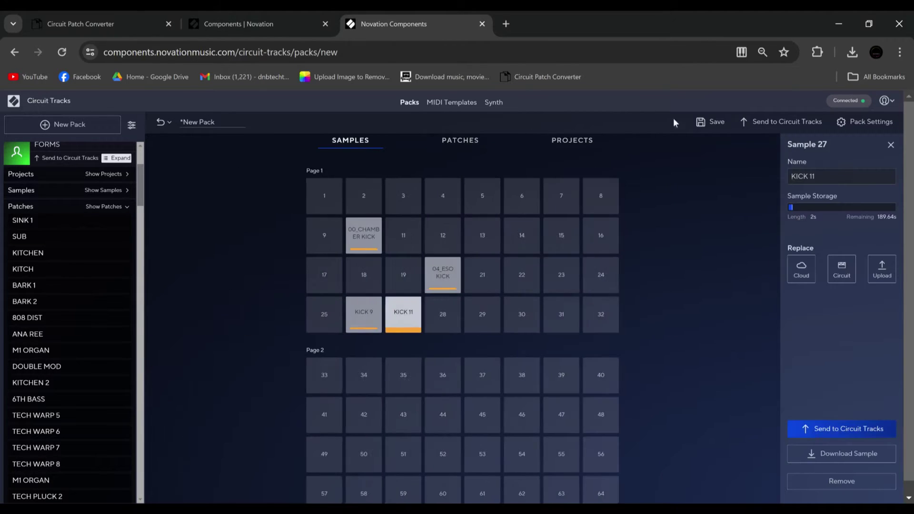
# Send the whole pack to Circuit Tracks, overwriting pack slot 23
pyautogui.click(761, 125)
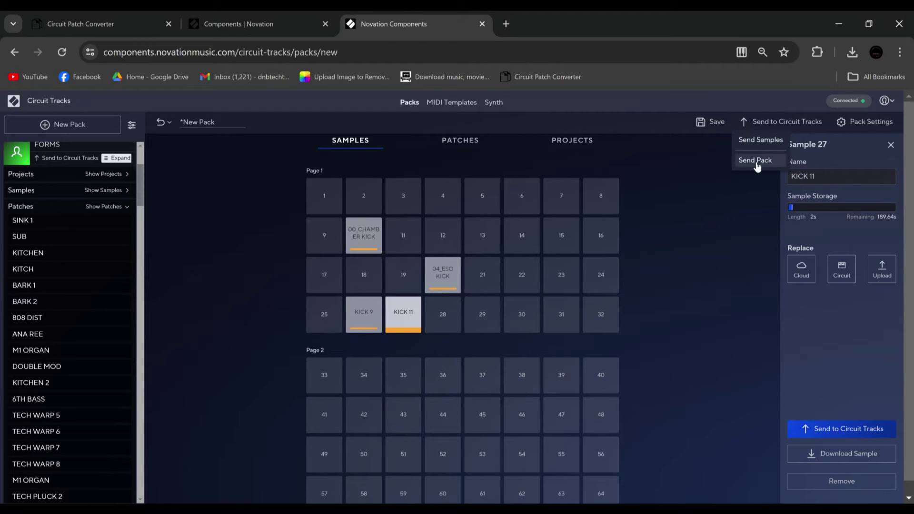
pyautogui.click(585, 143)
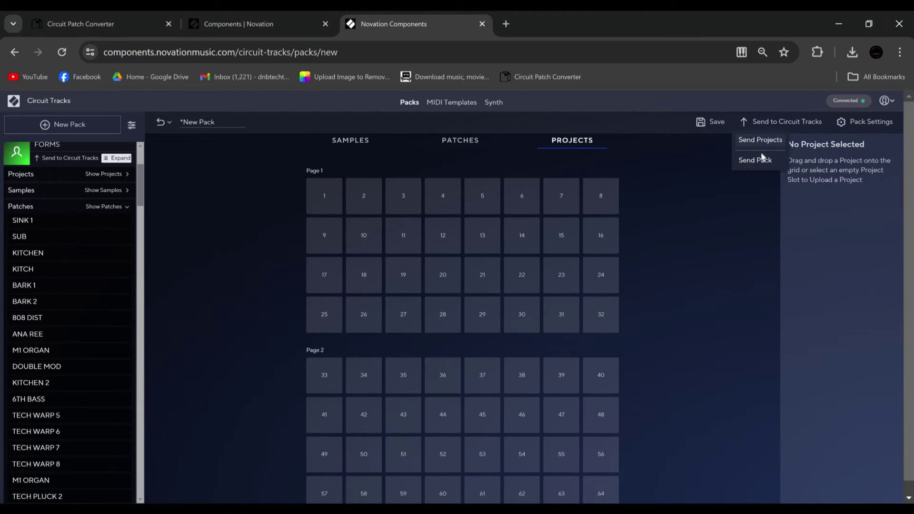
pyautogui.click(747, 160)
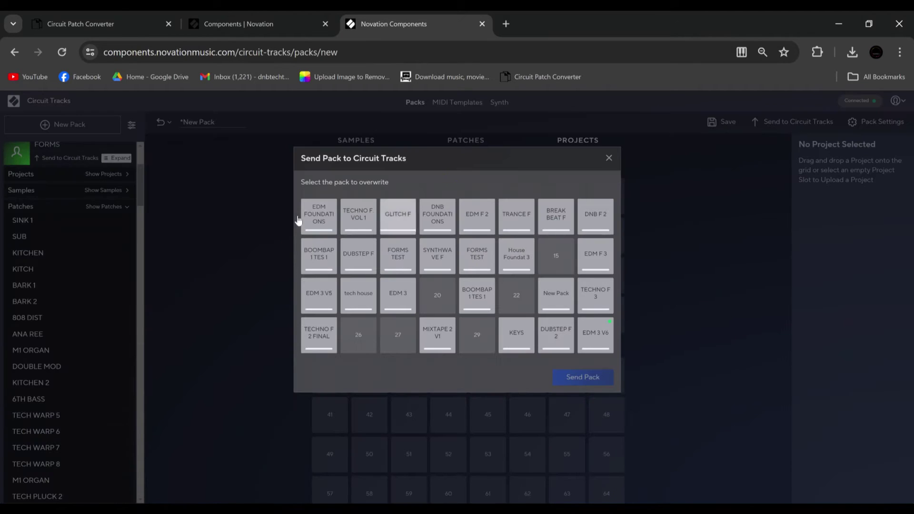
pyautogui.click(560, 293)
pyautogui.click(577, 378)
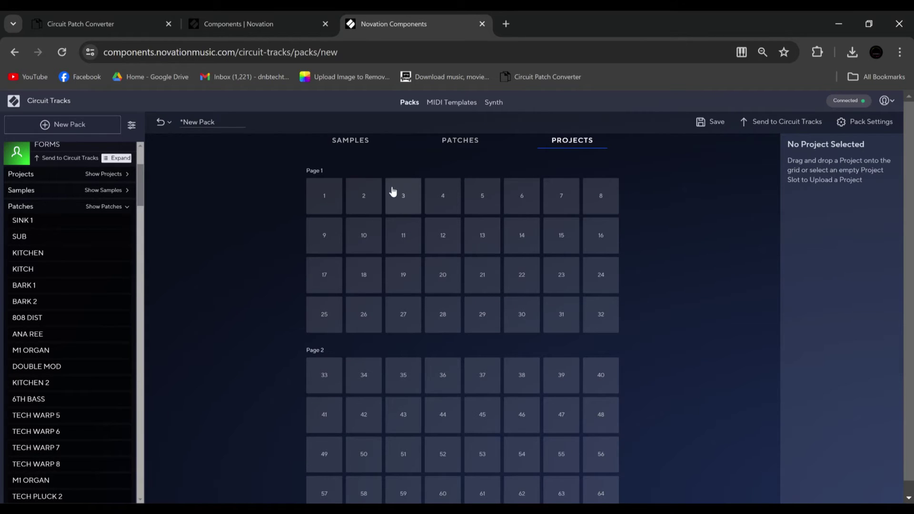
# Reopen the Send Pack window and close it without sending again
pyautogui.click(775, 125)
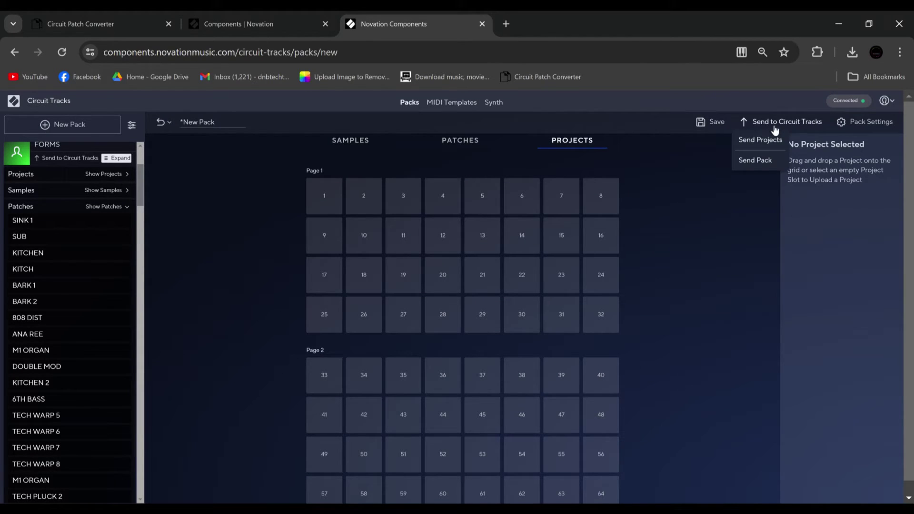
pyautogui.click(765, 159)
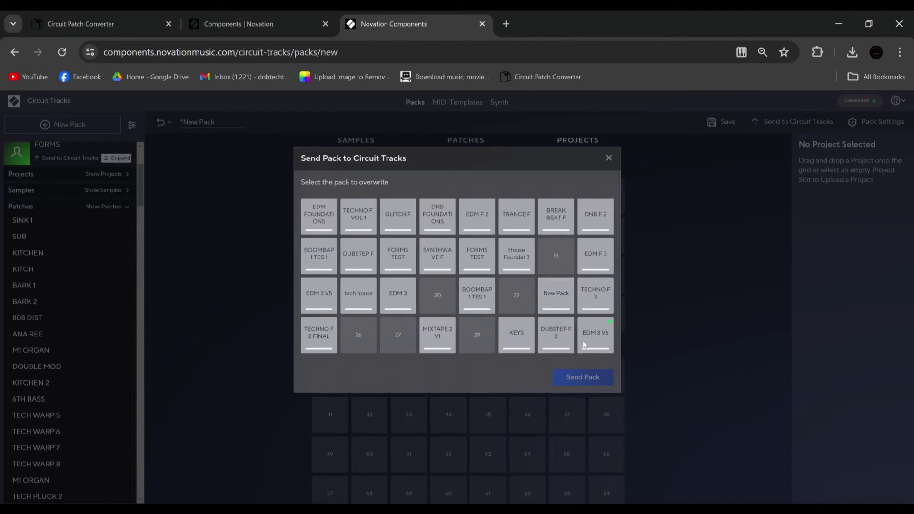
pyautogui.click(609, 158)
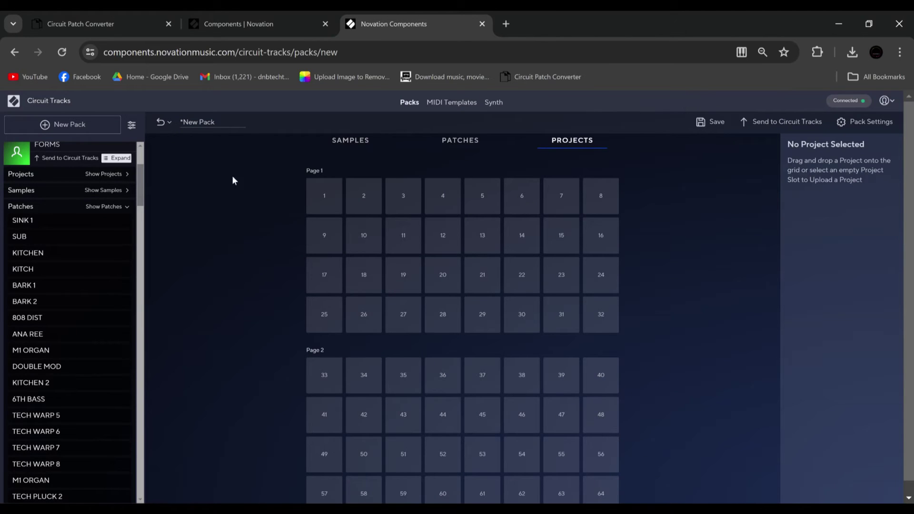
# Leave the unsaved pack page and create a new synth patch
pyautogui.click(499, 102)
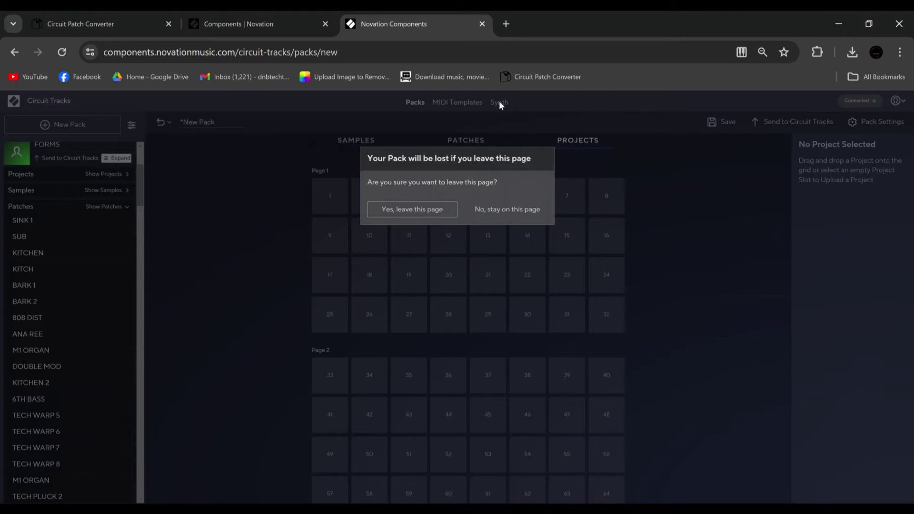
pyautogui.click(416, 210)
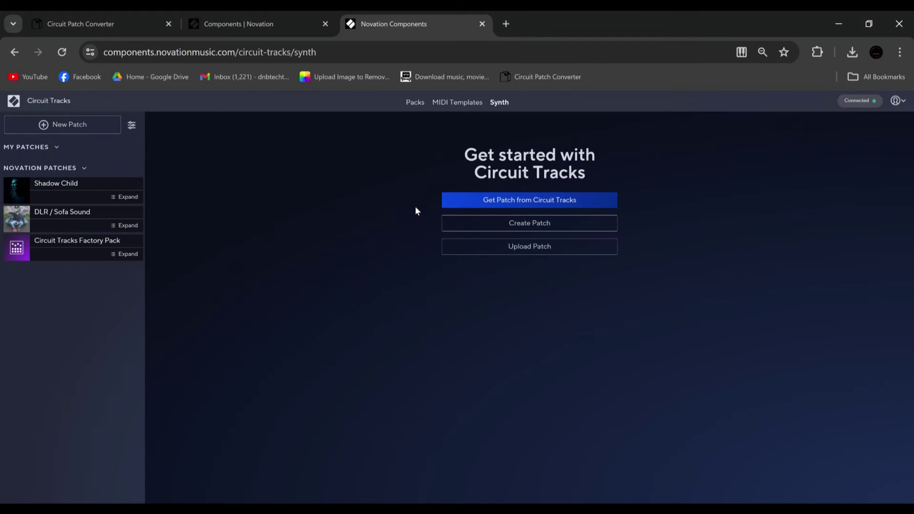
pyautogui.click(500, 221)
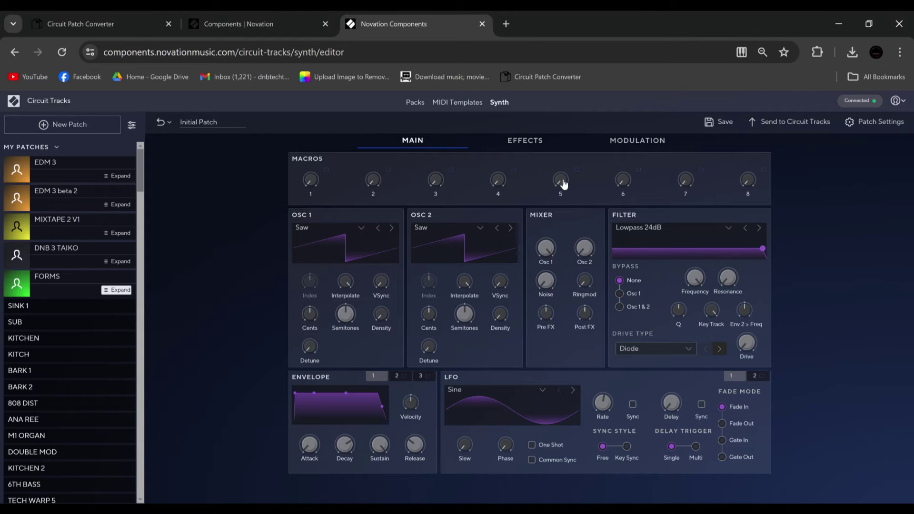
# Map macros 5 and 6 to filter frequency and resonance, and close the cutoff fully
pyautogui.click(576, 169)
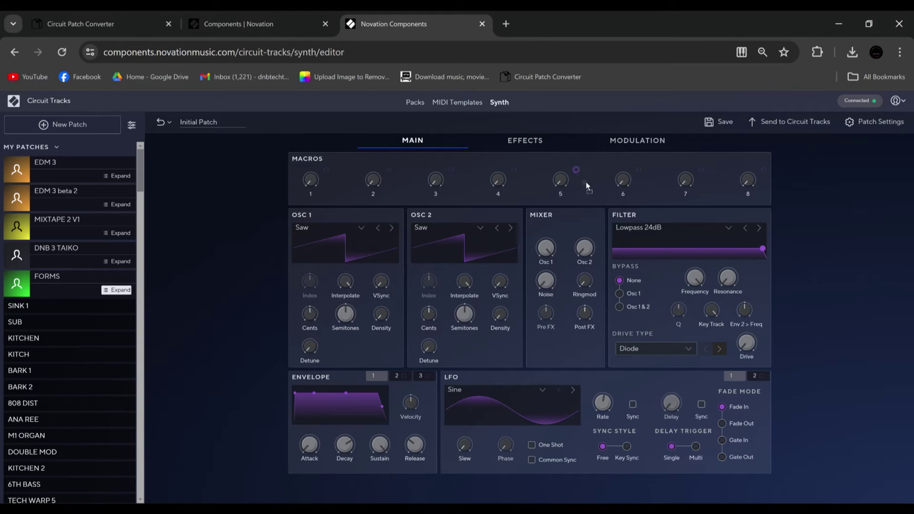
pyautogui.click(689, 264)
pyautogui.click(639, 170)
pyautogui.click(728, 277)
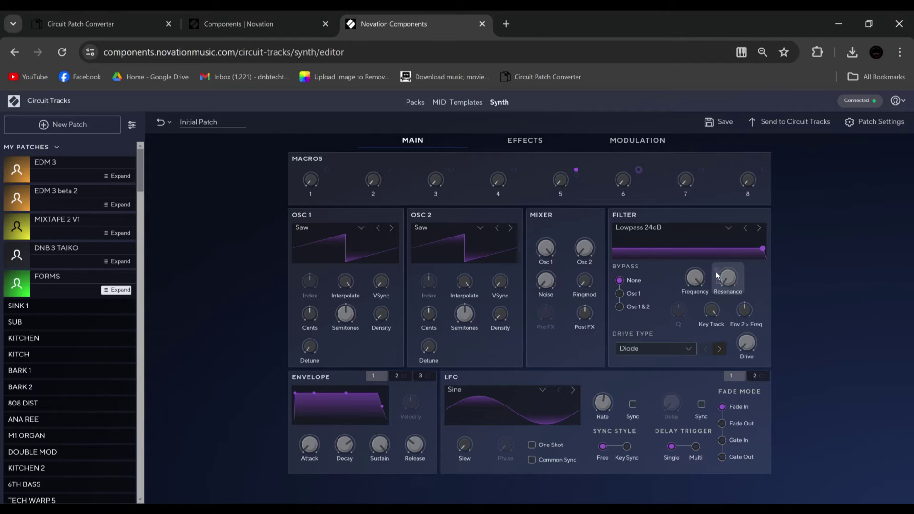
pyautogui.click(684, 255)
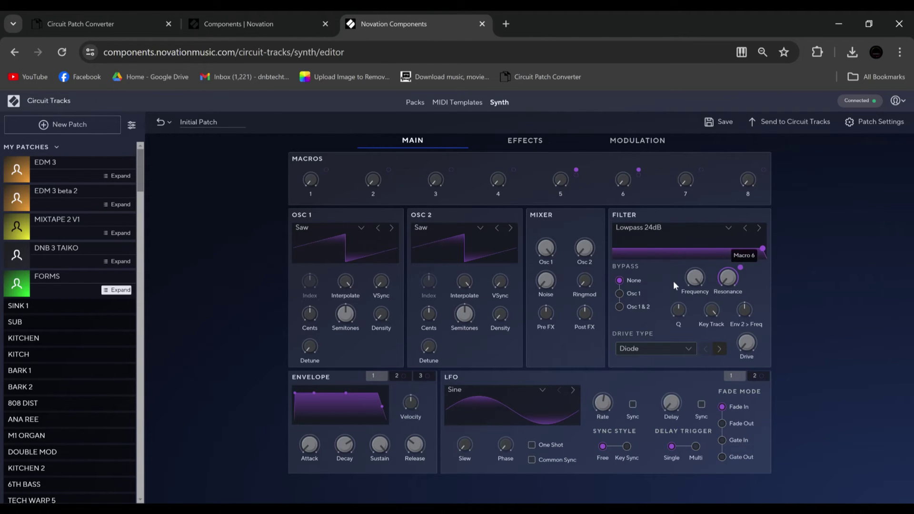
pyautogui.moveTo(695, 287); pyautogui.dragTo(690, 405)
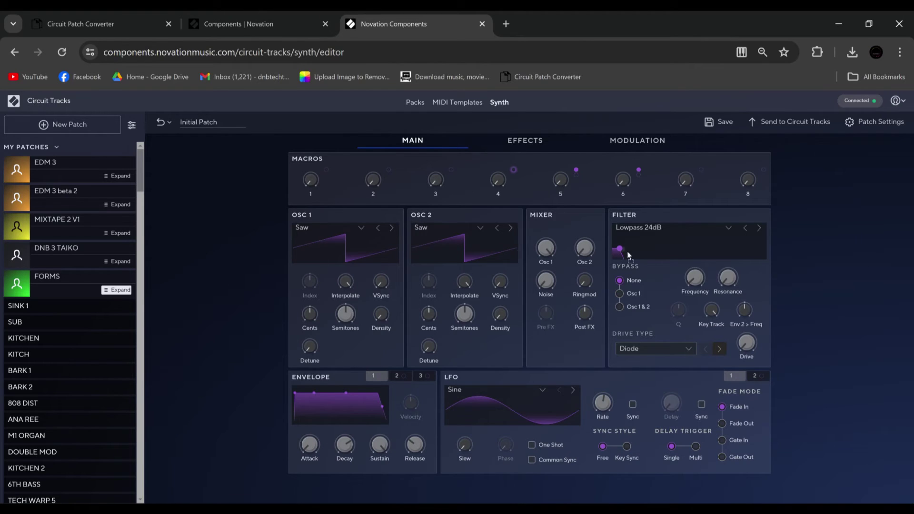
# Map macro 4 to Env 2 > Freq and macro 7 to filter drive
pyautogui.click(744, 309)
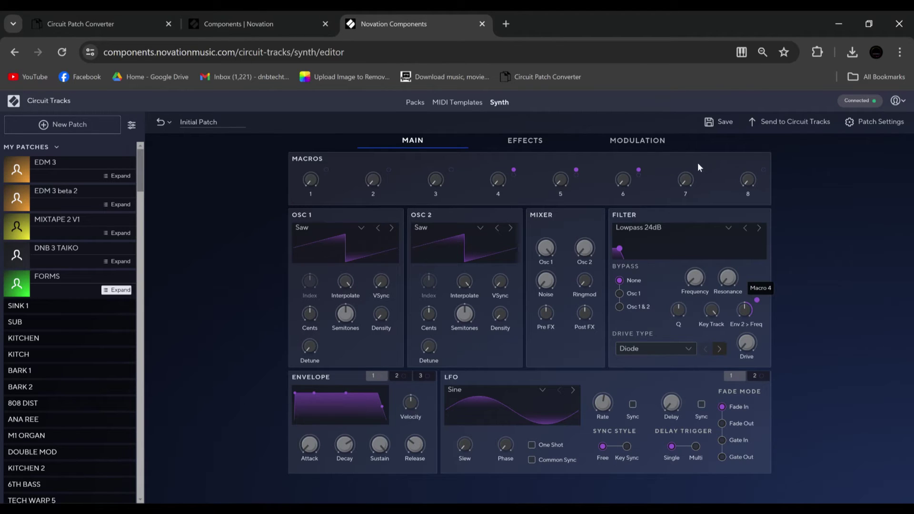
pyautogui.click(700, 169)
pyautogui.click(746, 342)
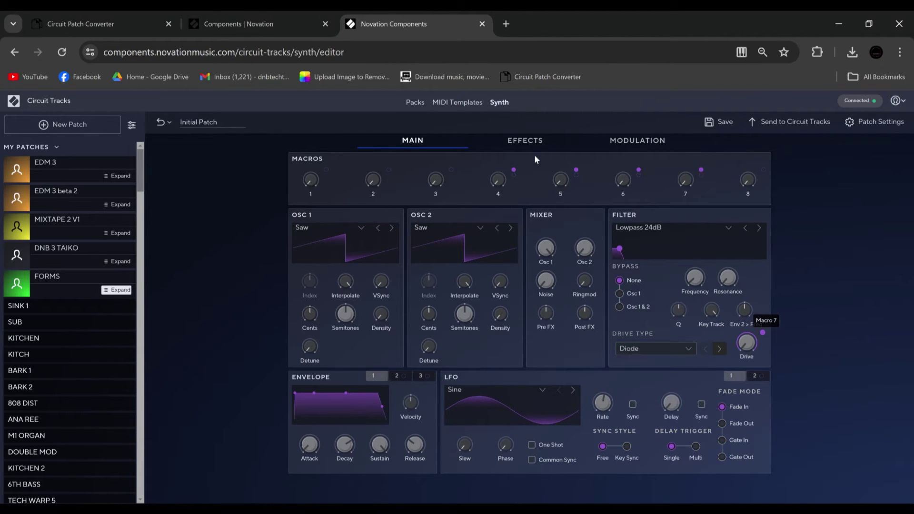
pyautogui.click(526, 141)
# Assign macro 8 to the effect level, switch the effect to Phaser, and set macro 8 to 114
pyautogui.click(763, 170)
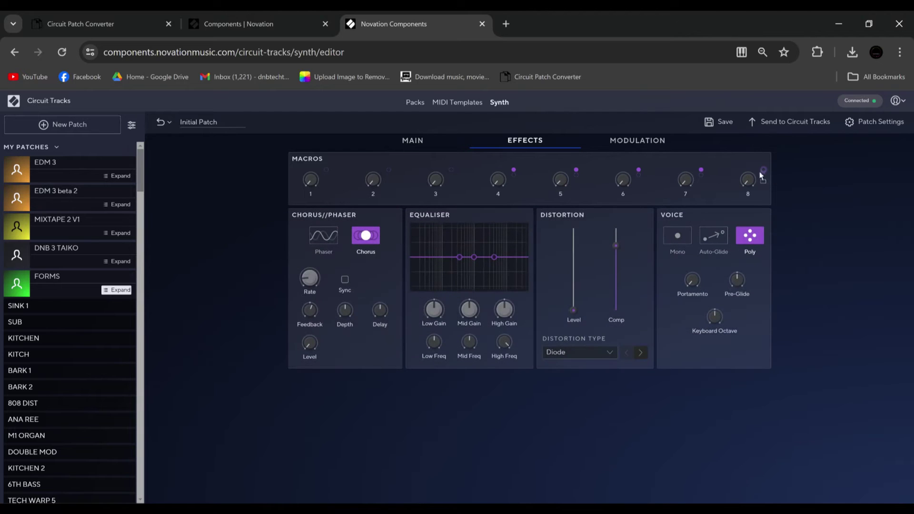
pyautogui.click(311, 347)
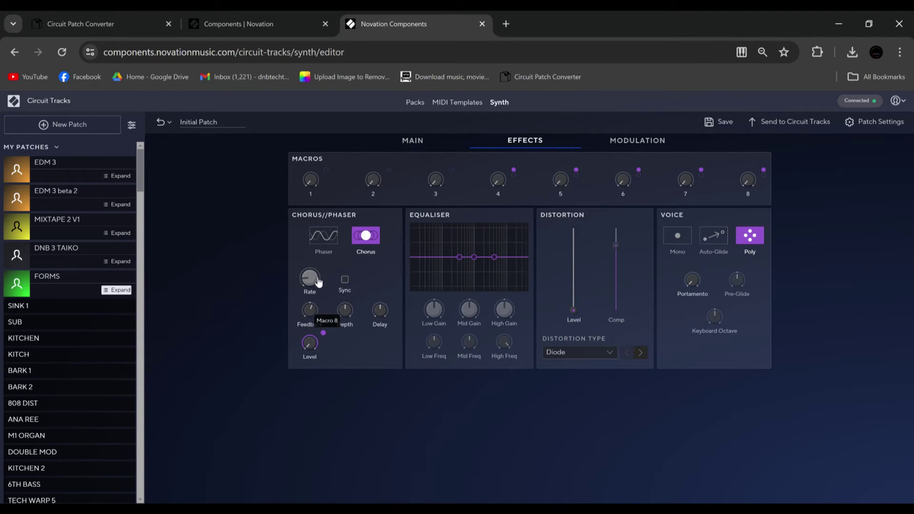
pyautogui.click(323, 235)
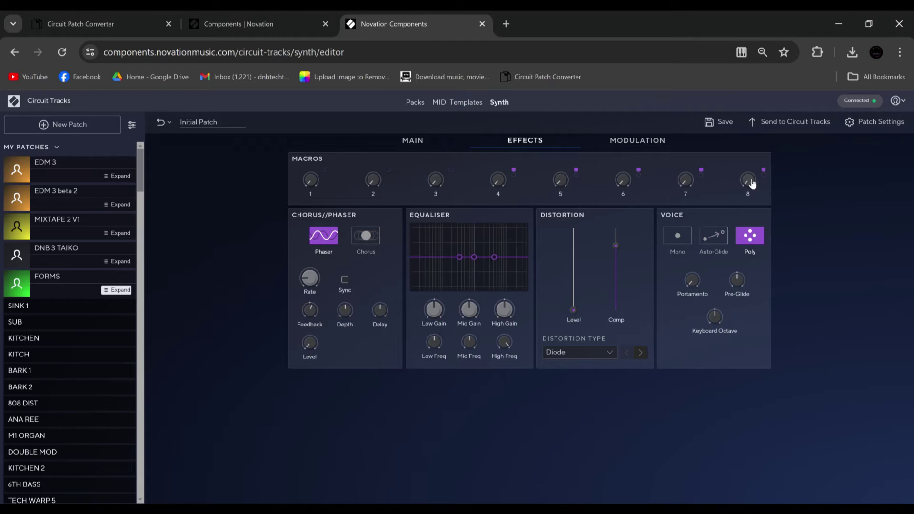
pyautogui.moveTo(752, 184); pyautogui.dragTo(734, 199)
pyautogui.click(415, 140)
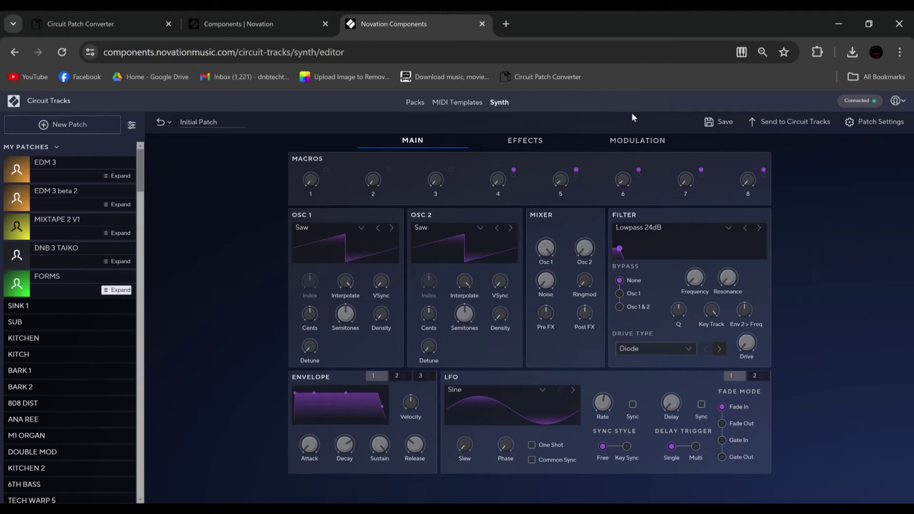
# Download the synth patch as Initial Patch.syx from the Save menu
pyautogui.click(767, 121)
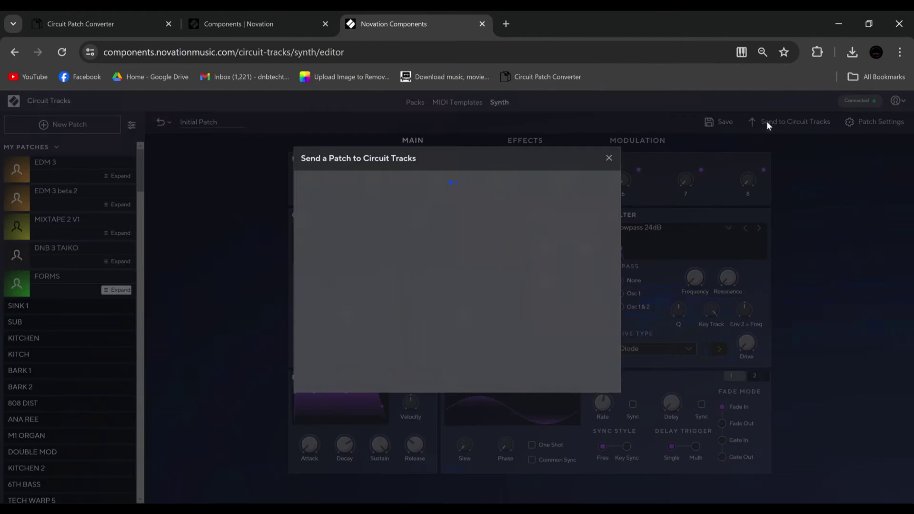
pyautogui.click(609, 157)
pyautogui.click(725, 122)
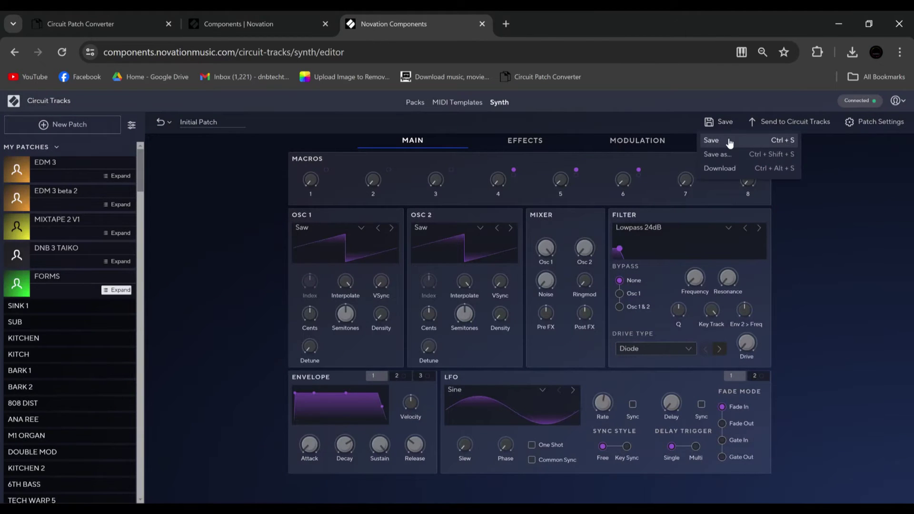
pyautogui.click(729, 141)
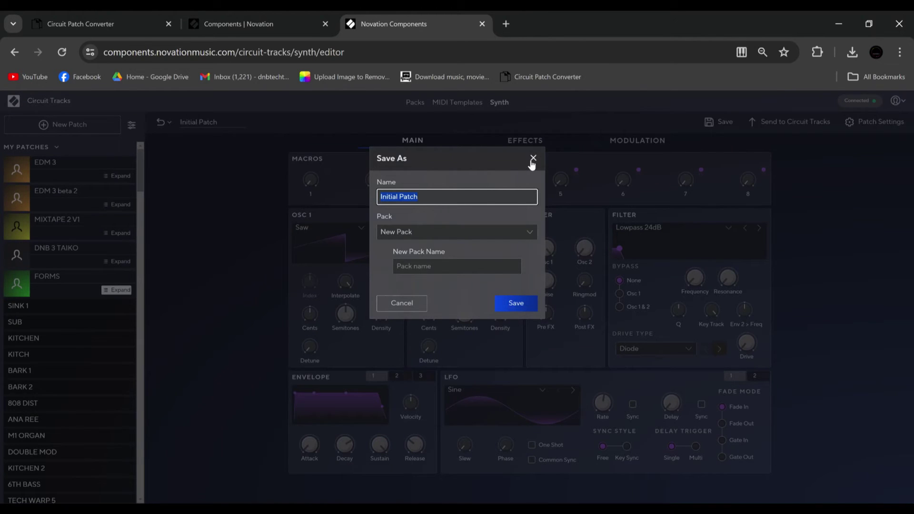
pyautogui.click(532, 159)
pyautogui.click(718, 122)
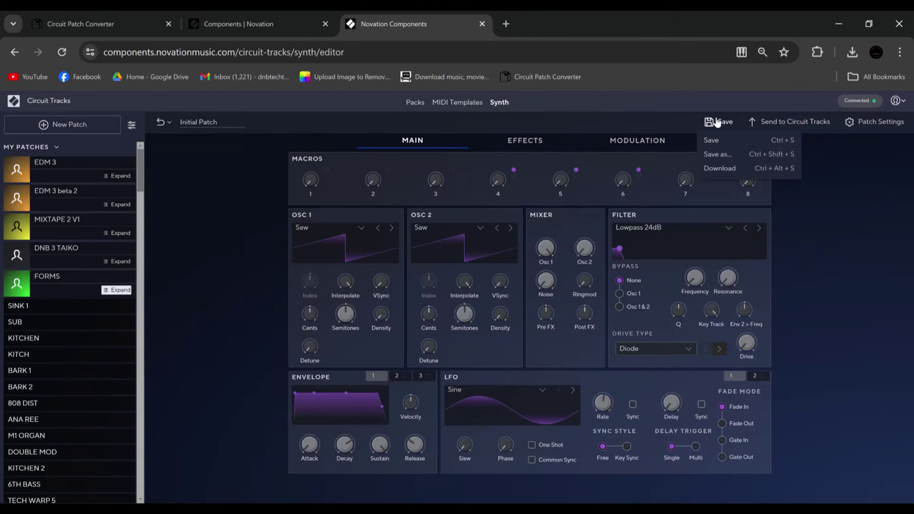
pyautogui.click(727, 154)
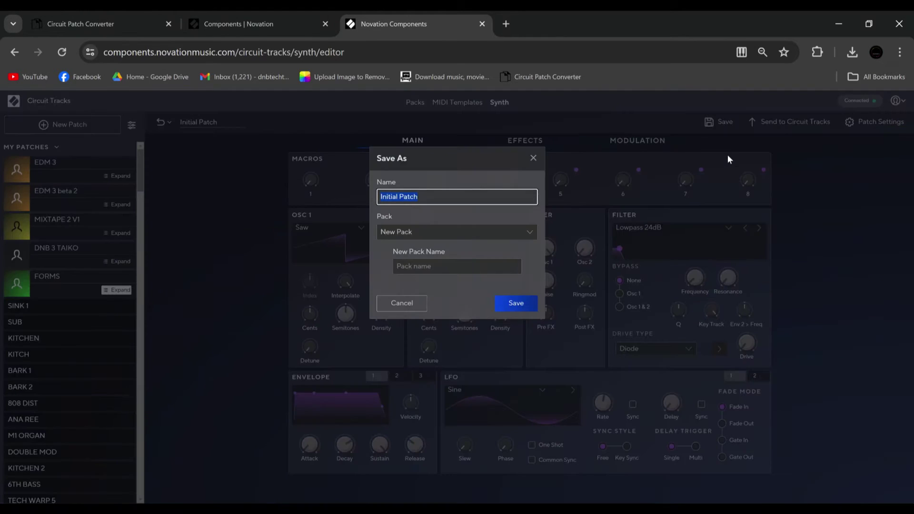
pyautogui.click(533, 159)
pyautogui.click(719, 123)
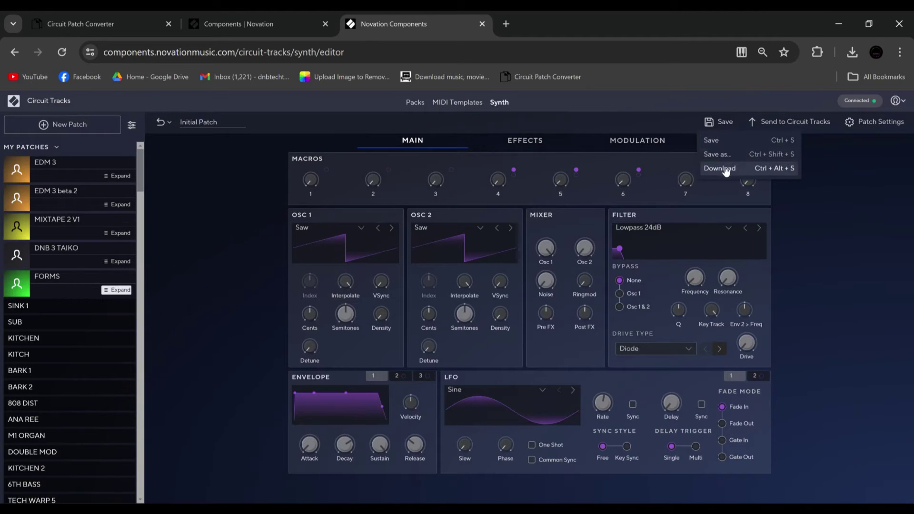
pyautogui.click(724, 169)
pyautogui.moveTo(714, 92)
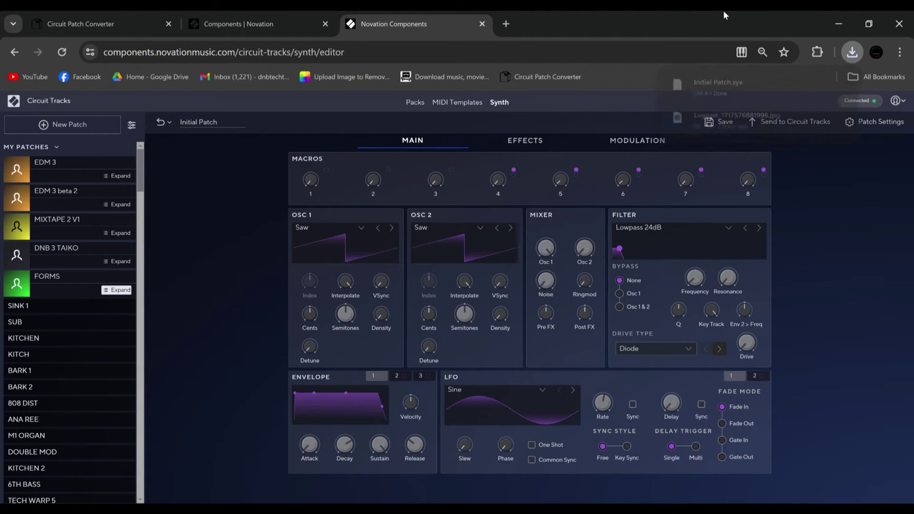
# Check the patch settings, leaving the category at None
pyautogui.click(856, 123)
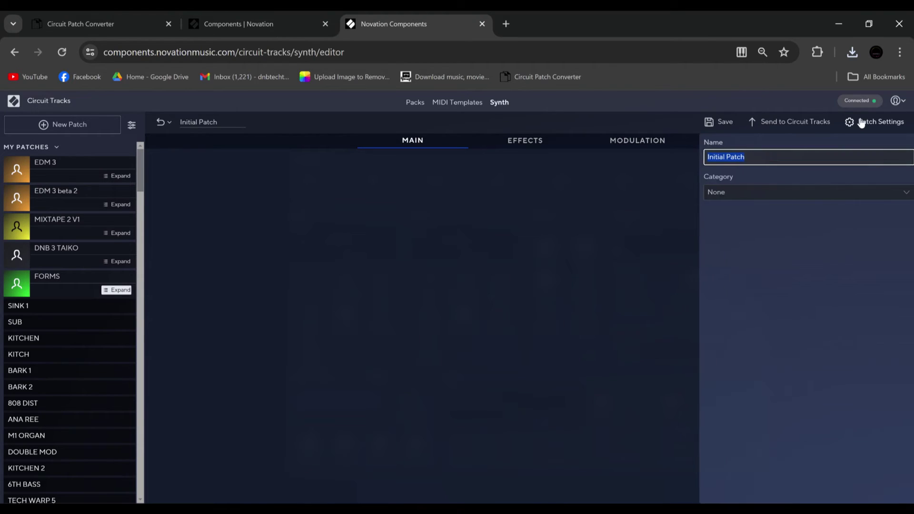
pyautogui.click(766, 193)
pyautogui.click(767, 204)
pyautogui.click(677, 173)
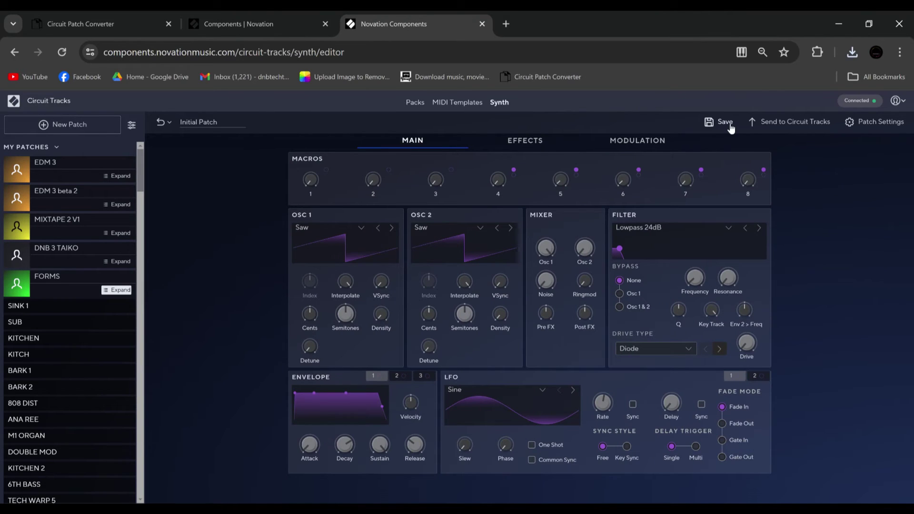
# Send Initial Patch to New Pack on Circuit Tracks, overwriting the KITCH patch in slot 4
pyautogui.click(774, 123)
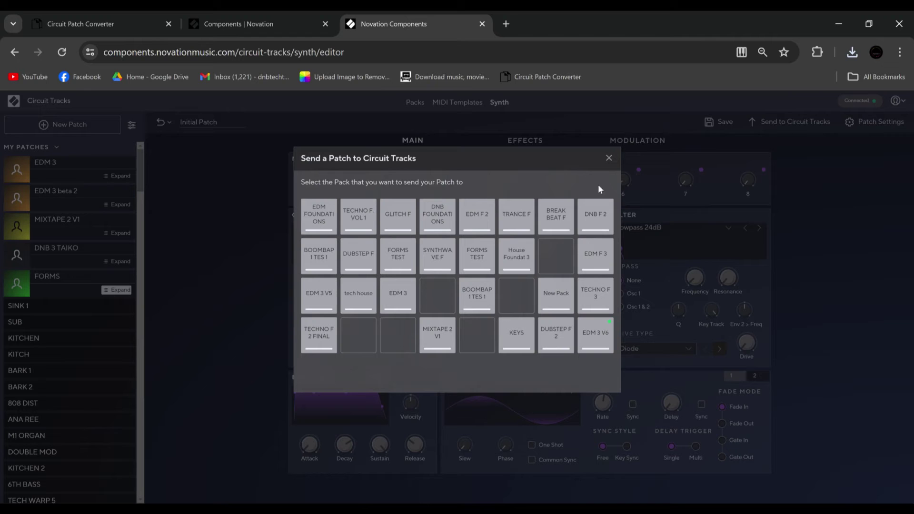
pyautogui.click(556, 294)
pyautogui.scroll(-2, 486, 268)
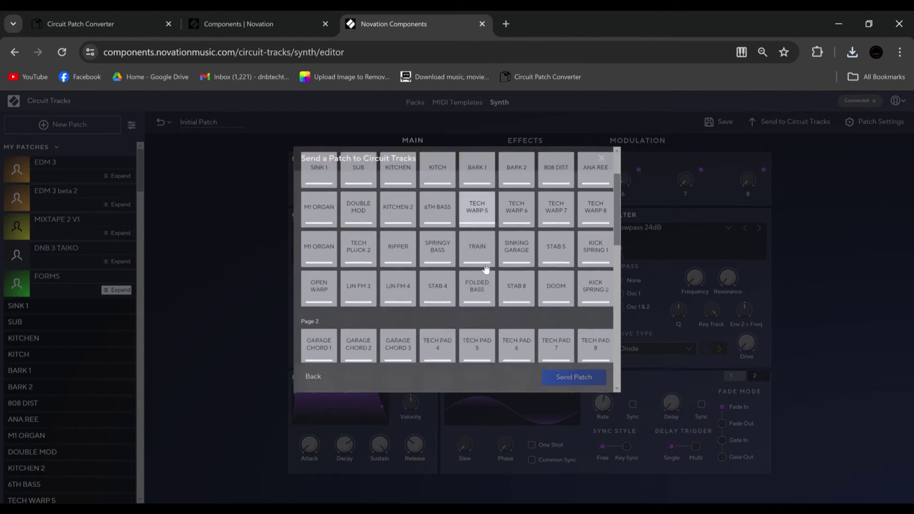
pyautogui.scroll(-10, 485, 268)
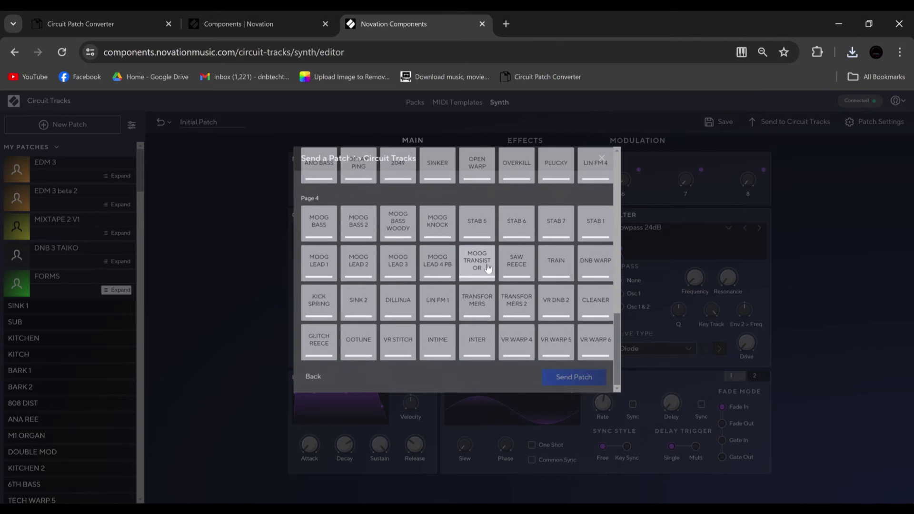
pyautogui.scroll(12, 488, 269)
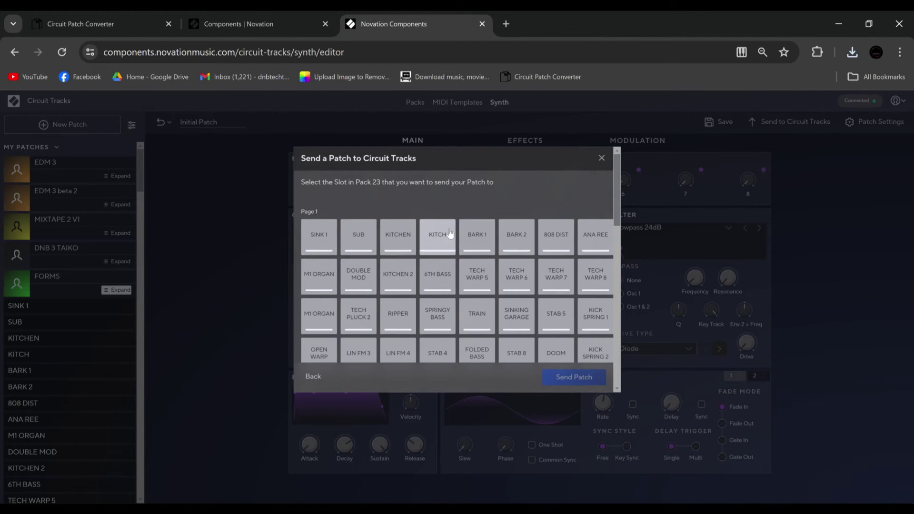
pyautogui.click(449, 233)
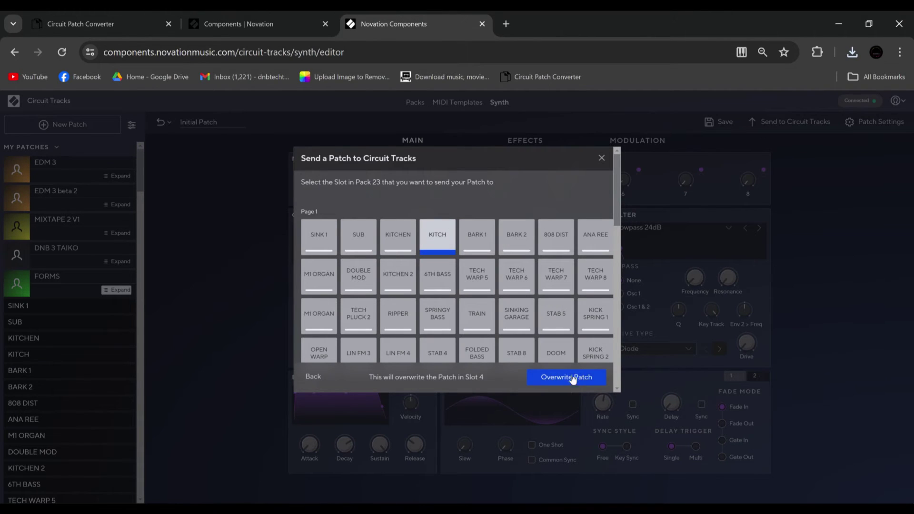
pyautogui.click(601, 158)
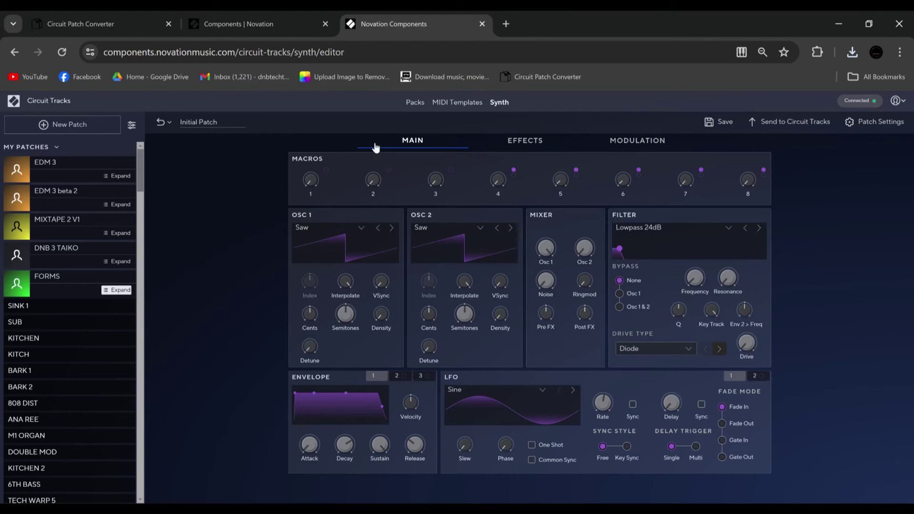
pyautogui.middleClick(529, 79)
# Switch to the Circuit Patch Converter tab, briefly bring up and minimize the Crop folder, then show folder windows
pyautogui.click(549, 20)
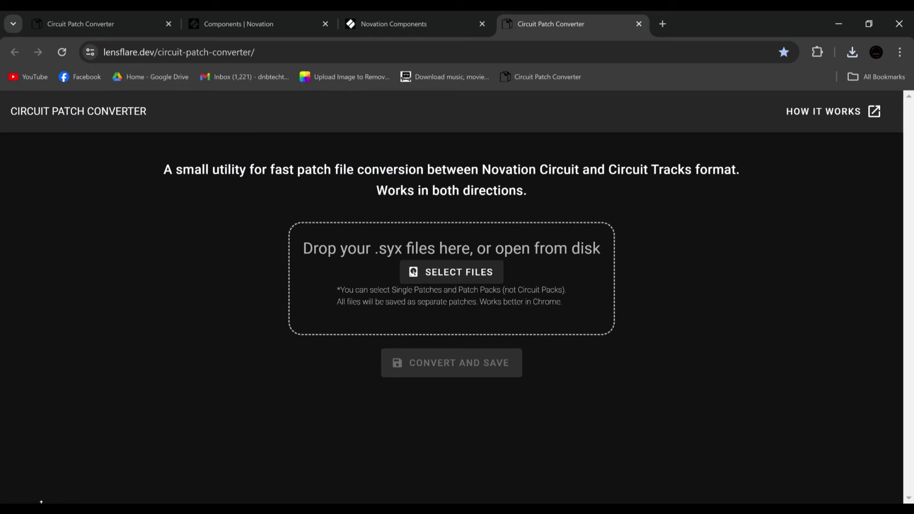
pyautogui.moveTo(42, 508)
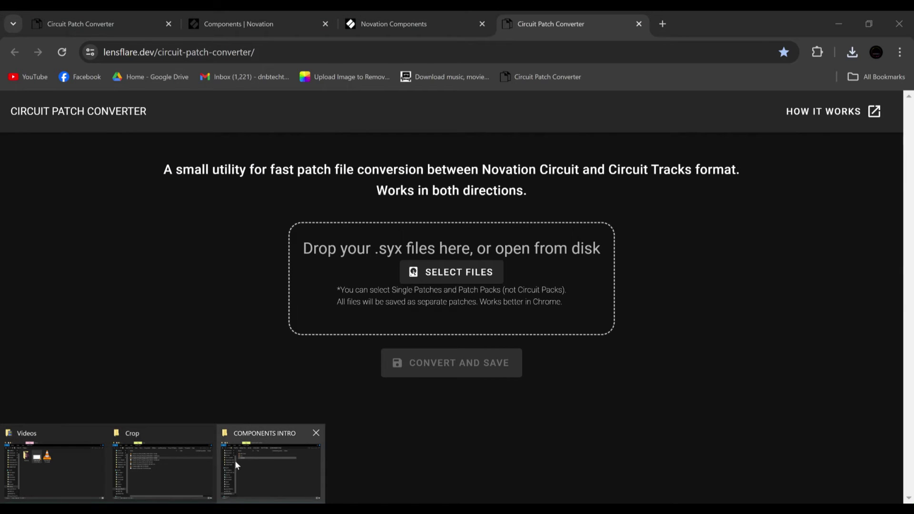
pyautogui.moveTo(179, 452)
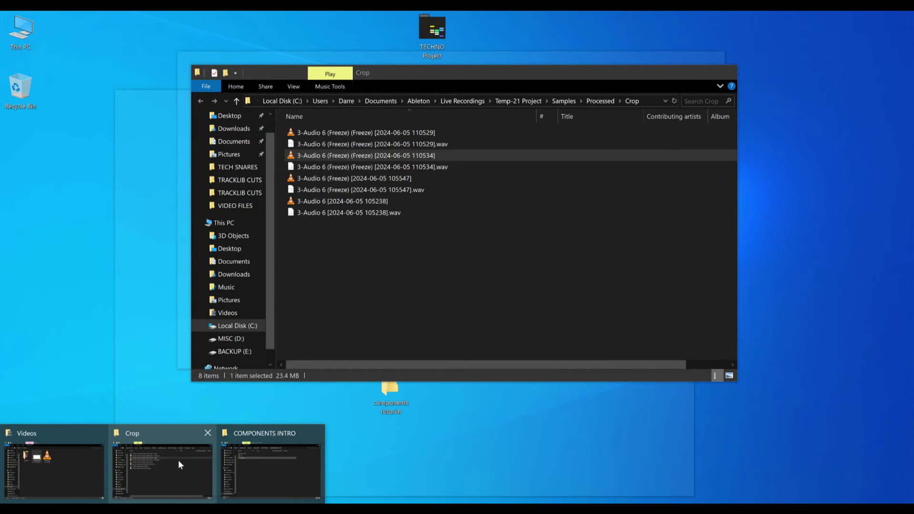
pyautogui.click(178, 460)
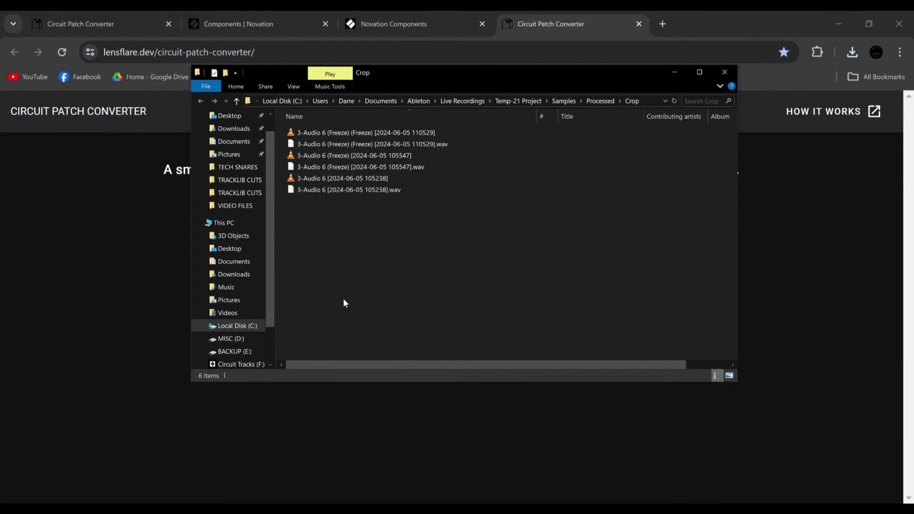
pyautogui.click(673, 73)
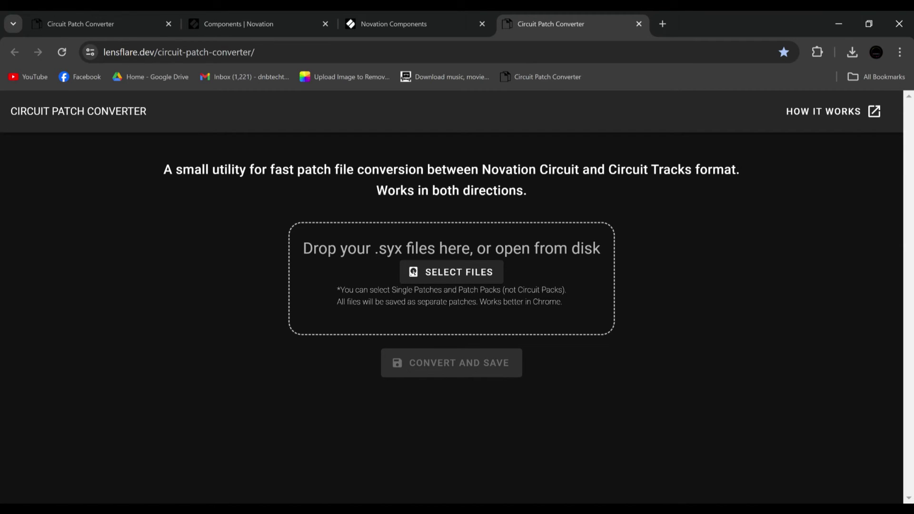
pyautogui.click(163, 510)
# In File Explorer, navigate BACKUP (E:) > MUSIC > MUSIC SEO > TECHTRONIX > CIRCUIT
pyautogui.click(265, 464)
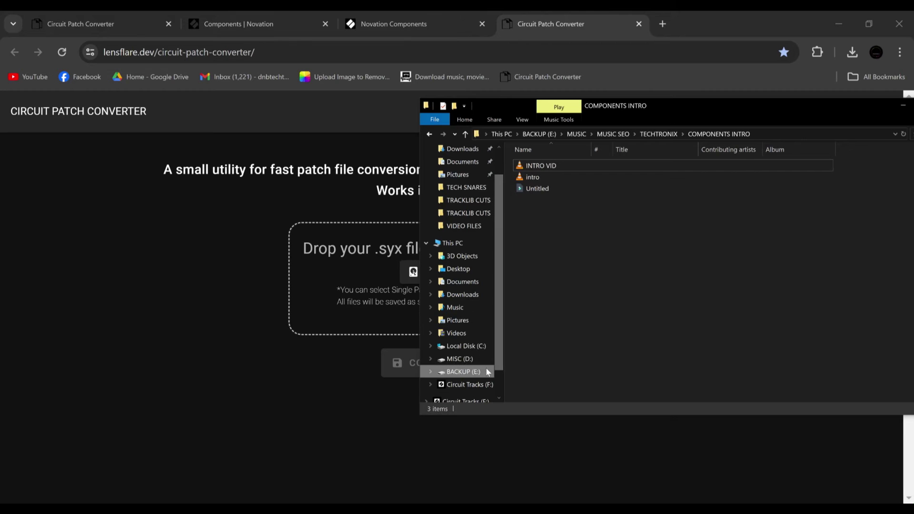
pyautogui.click(461, 372)
pyautogui.doubleClick(544, 193)
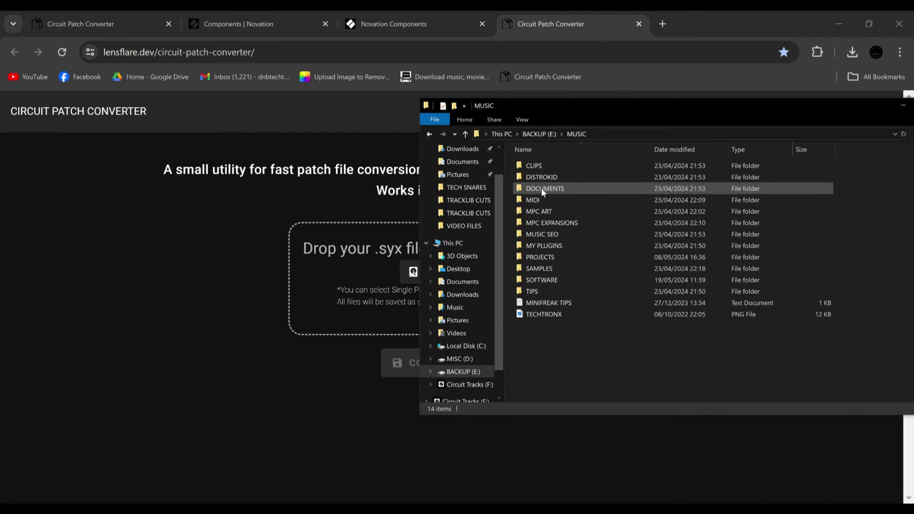
pyautogui.doubleClick(550, 234)
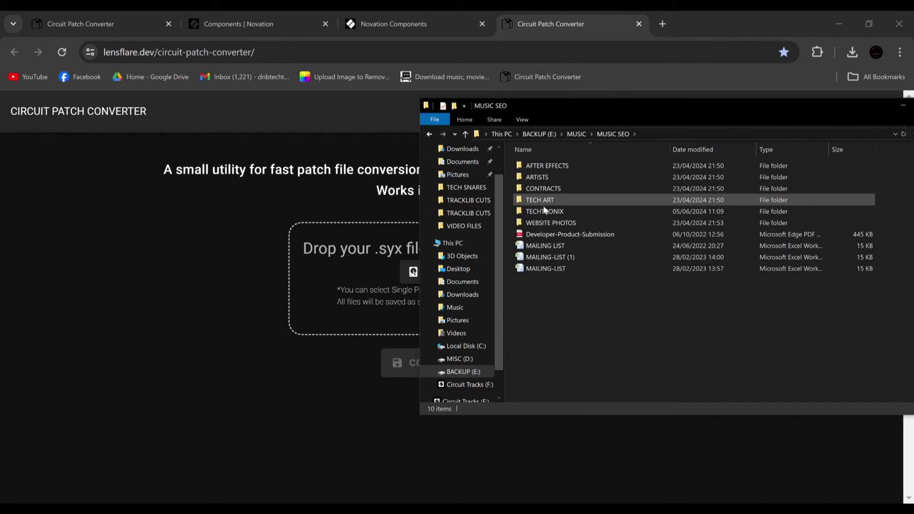
pyautogui.doubleClick(542, 210)
pyautogui.doubleClick(544, 169)
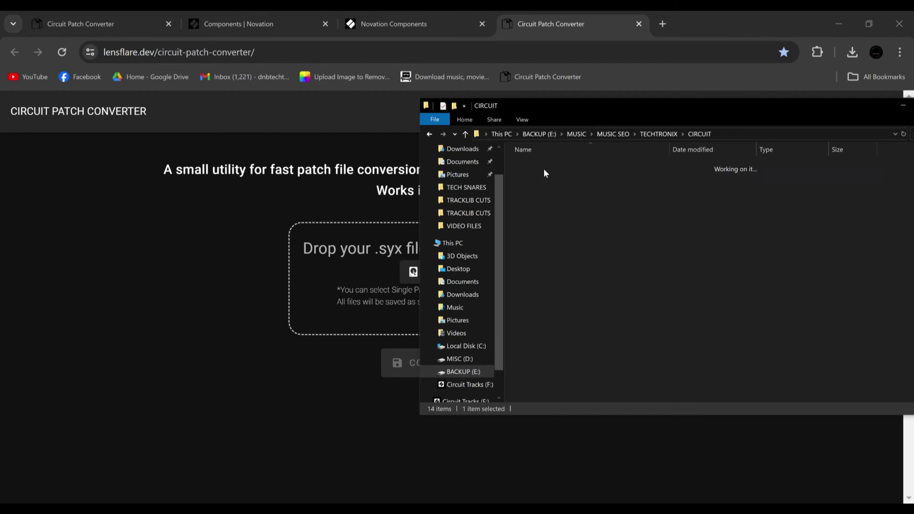
# Open DNB FOUNDATIONS VOLUME 2 > PATCHES > PAGE 1 and drop all 32 .syx files into the converter
pyautogui.doubleClick(556, 188)
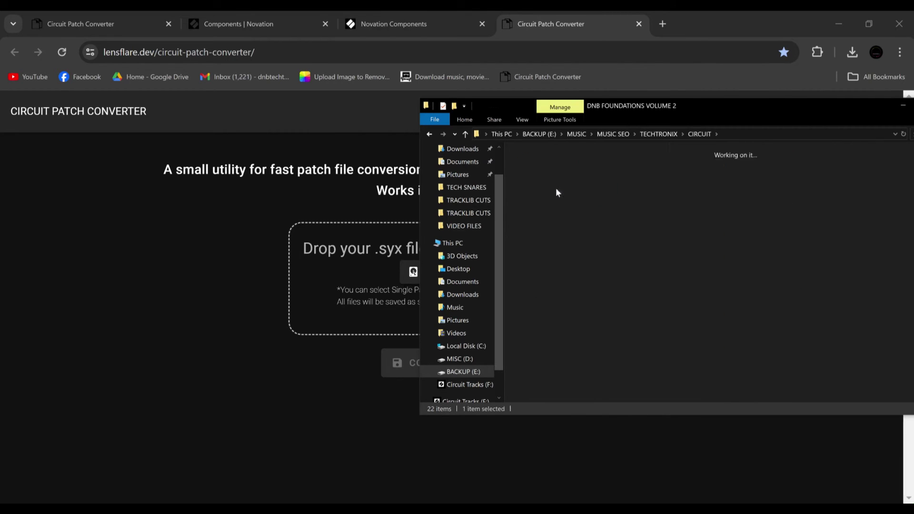
pyautogui.doubleClick(549, 186)
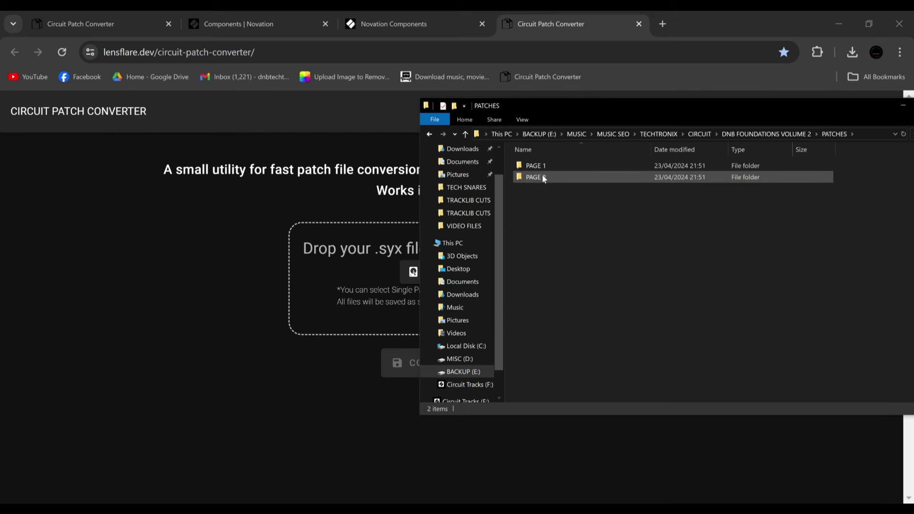
pyautogui.doubleClick(542, 166)
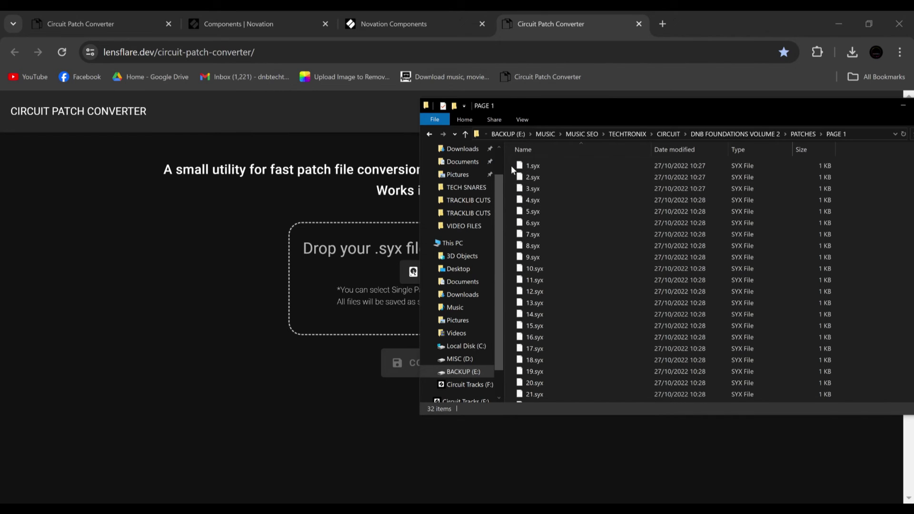
pyautogui.moveTo(511, 164); pyautogui.dragTo(581, 414)
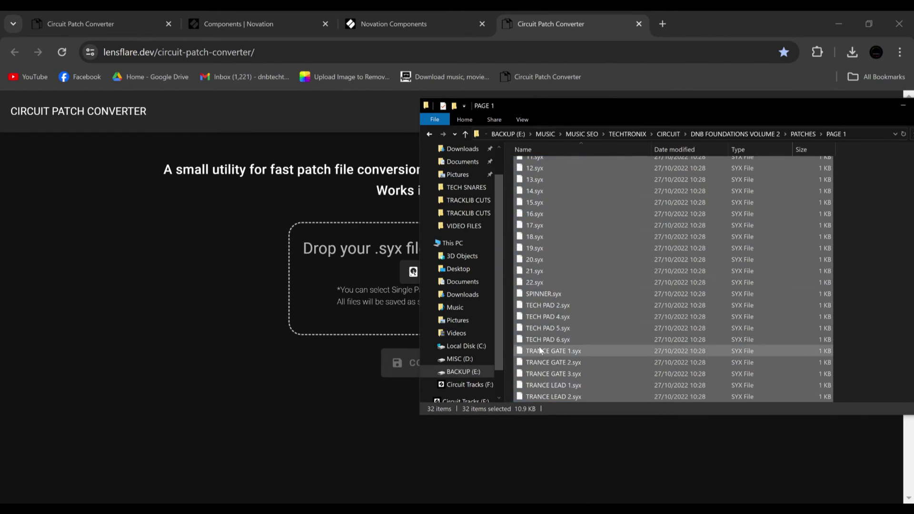
pyautogui.moveTo(553, 351); pyautogui.dragTo(366, 267)
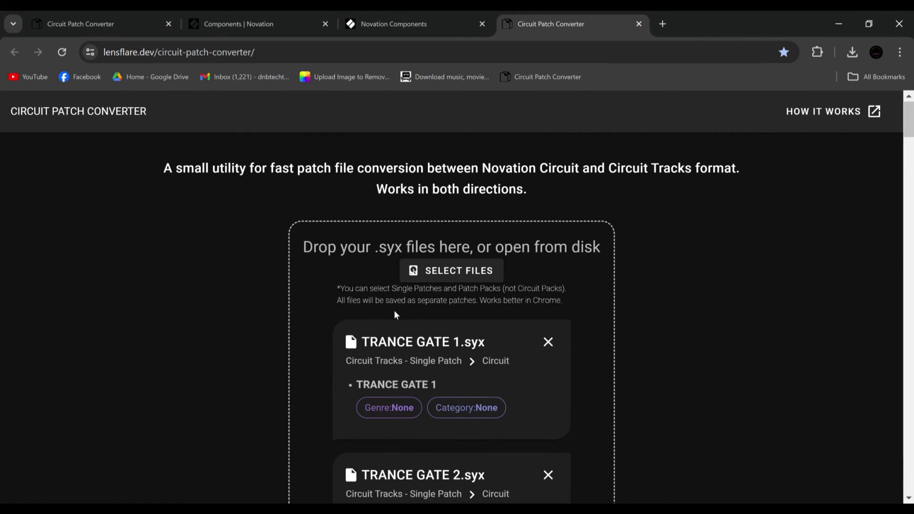
pyautogui.scroll(-20, 473, 309)
pyautogui.scroll(-20, 473, 302)
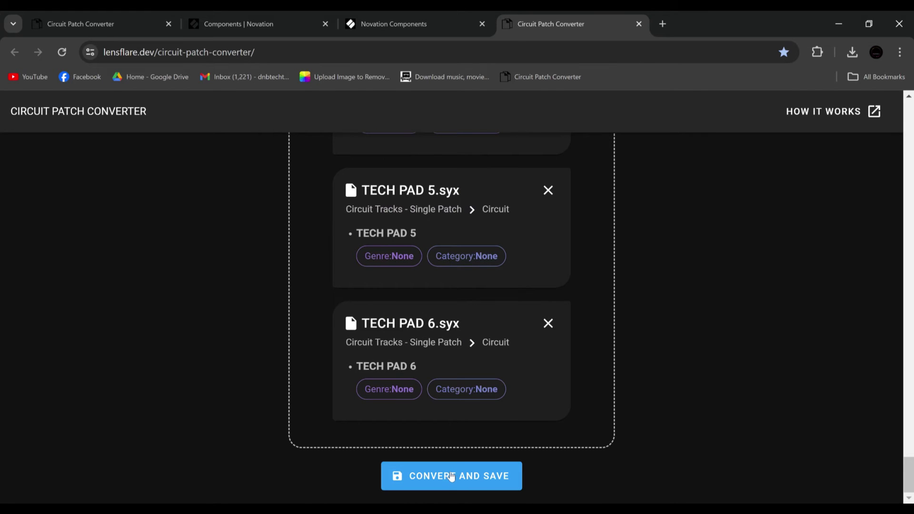
pyautogui.moveTo(702, 15); pyautogui.dragTo(695, 320)
pyautogui.click(426, 136)
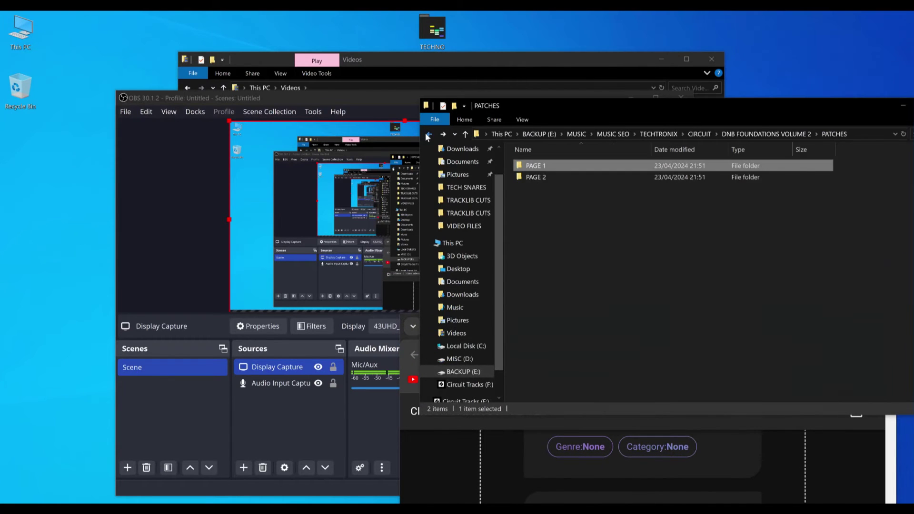
pyautogui.click(428, 135)
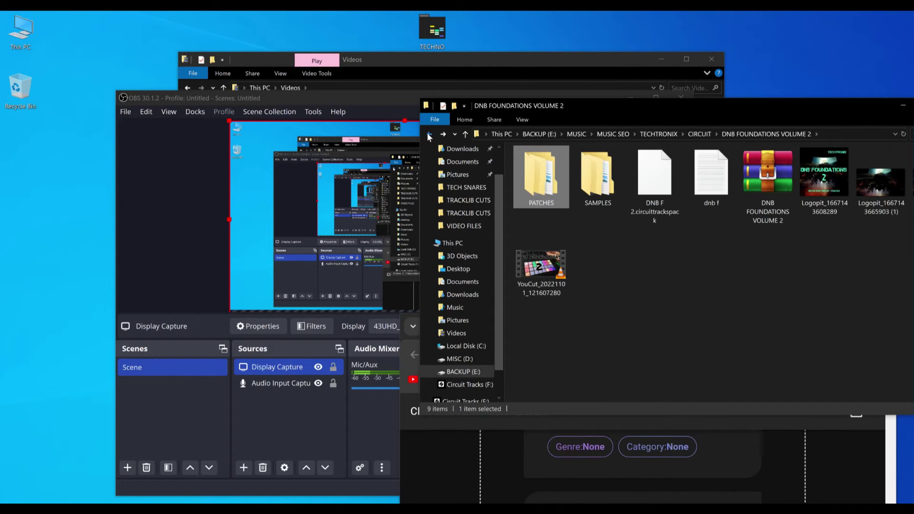
pyautogui.click(895, 108)
# Maximize the browser, run CONVERT AND SAVE, and allow the site to download multiple files
pyautogui.moveTo(793, 324); pyautogui.dragTo(709, 14)
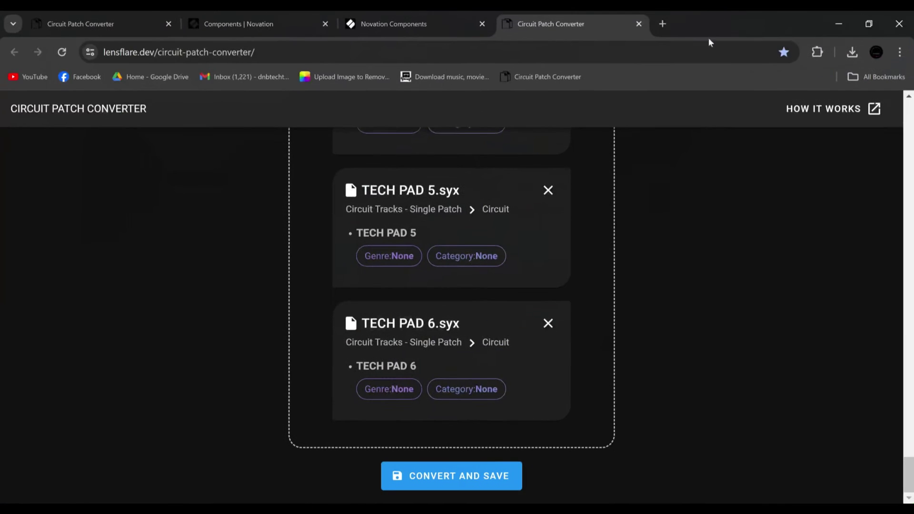
pyautogui.click(499, 482)
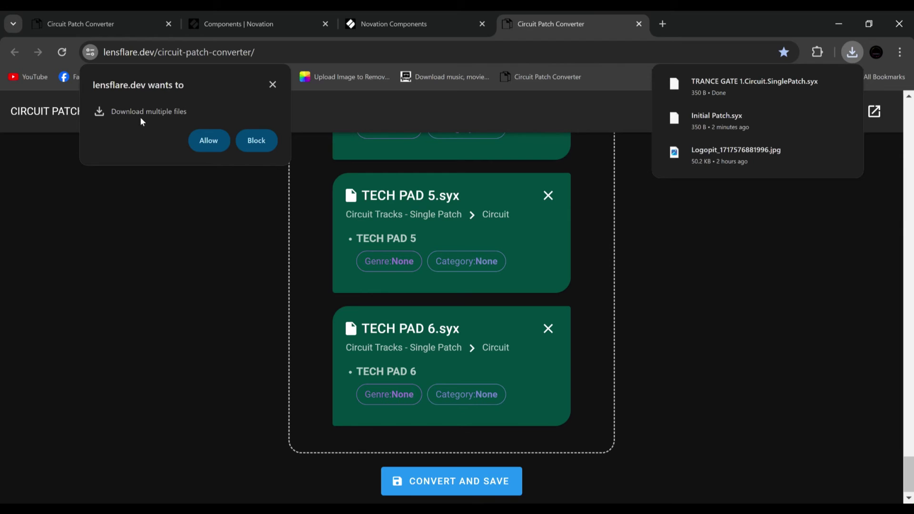
pyautogui.click(209, 141)
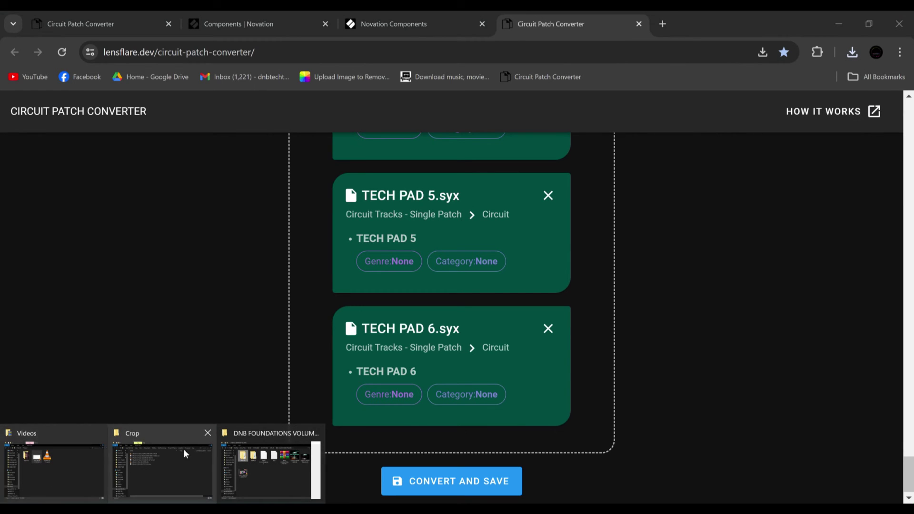
pyautogui.click(42, 447)
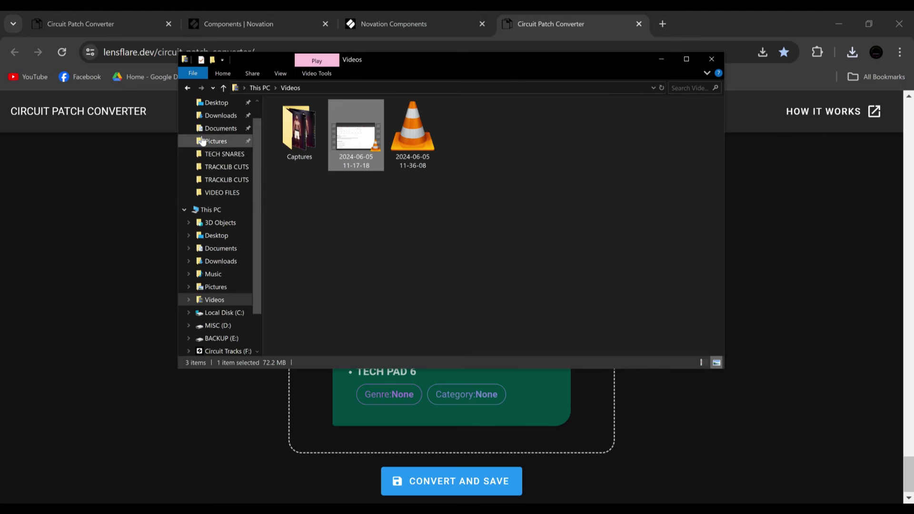
# Open Downloads, select the 33 .Circuit.SinglePatch.syx files, then go back to VIDEO FILES
pyautogui.click(216, 115)
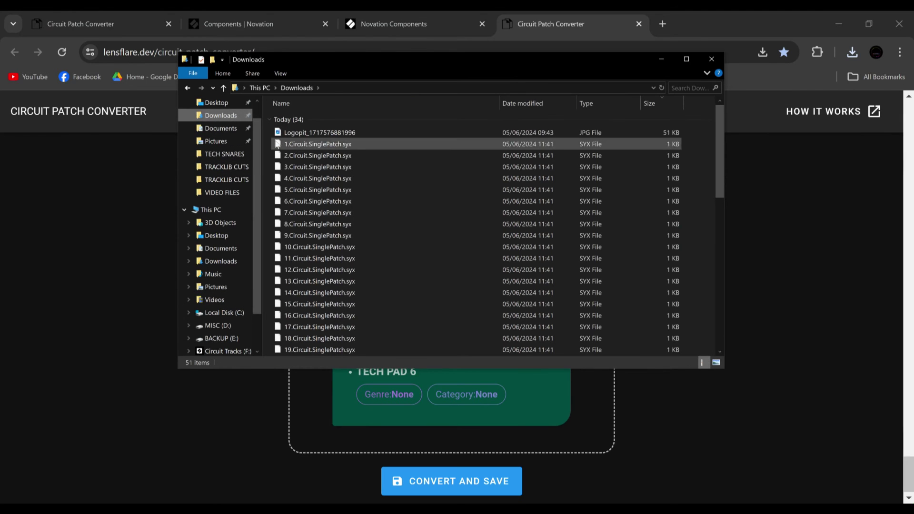
pyautogui.moveTo(270, 139); pyautogui.dragTo(331, 300)
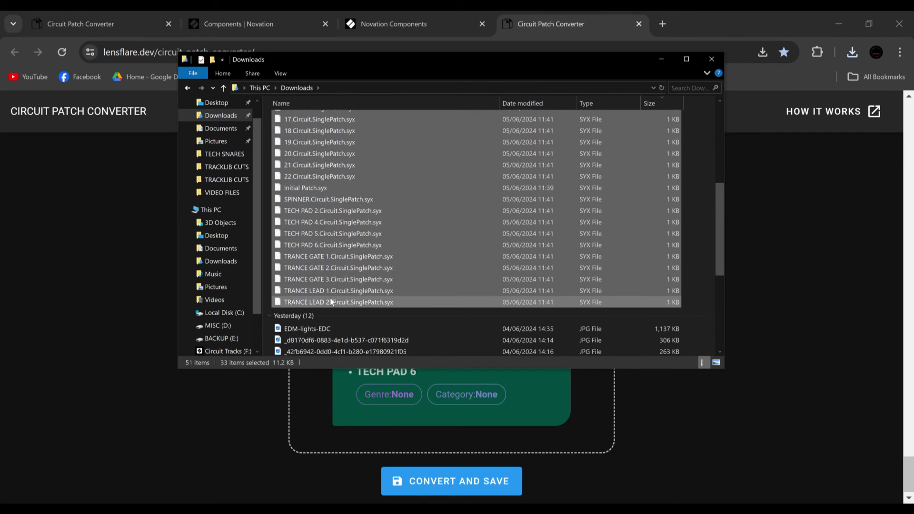
pyautogui.scroll(6, 332, 292)
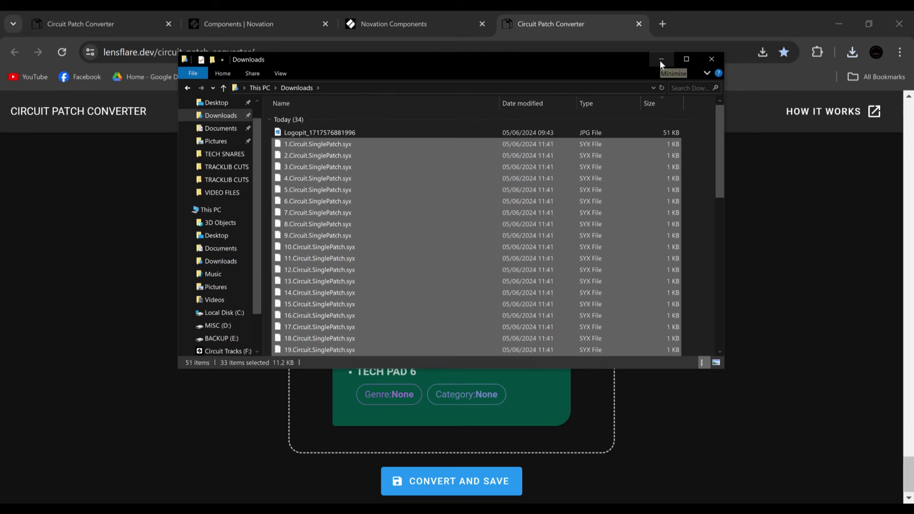
pyautogui.click(345, 167)
pyautogui.click(188, 87)
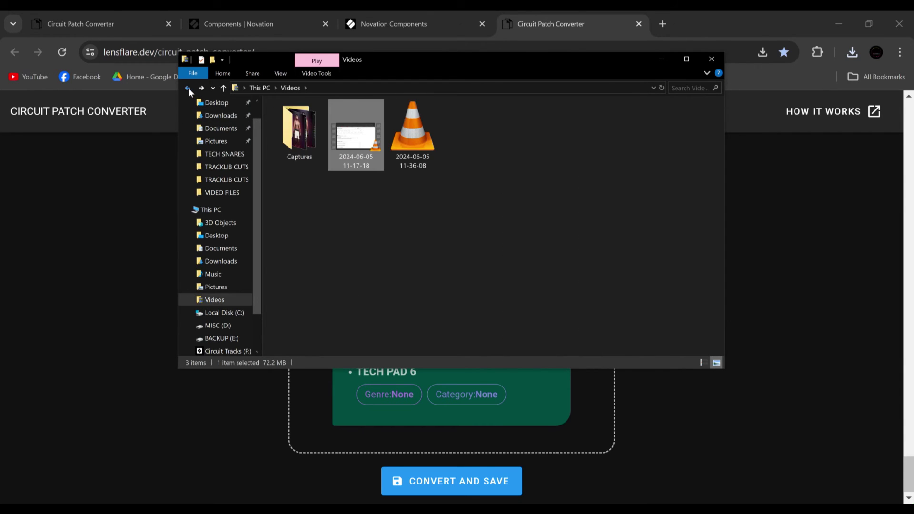
pyautogui.click(188, 87)
pyautogui.click(187, 87)
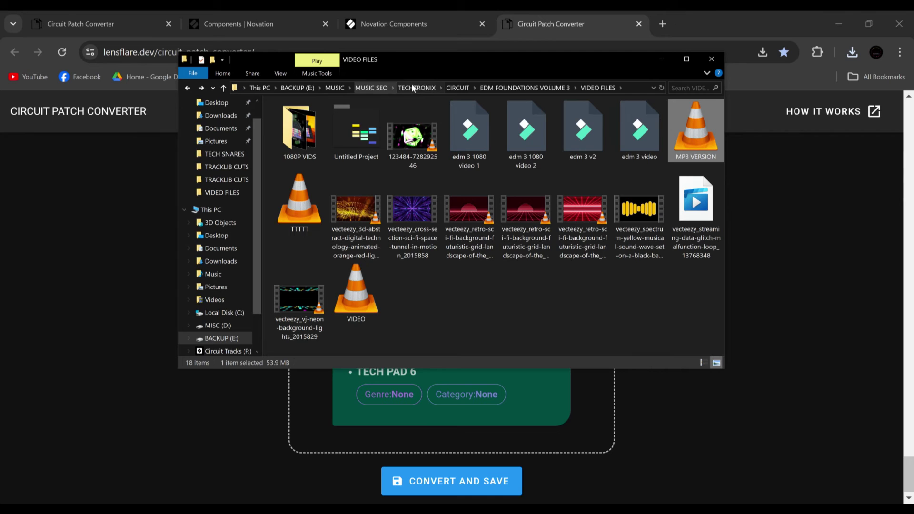
# From the CIRCUIT folder, open EDM FOUNDATIONS VOLUME 2 > ORIGINAL CIRCUIT > PATCHES > page 2
pyautogui.click(452, 86)
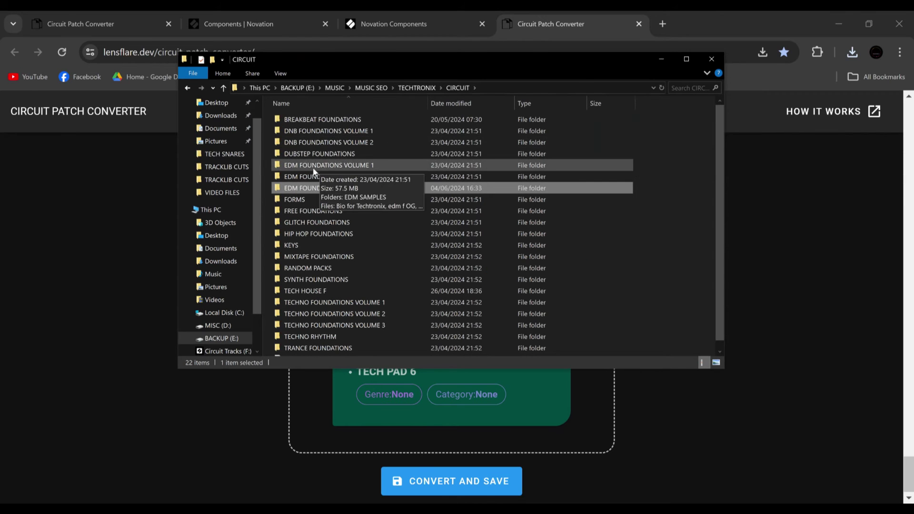
pyautogui.doubleClick(326, 131)
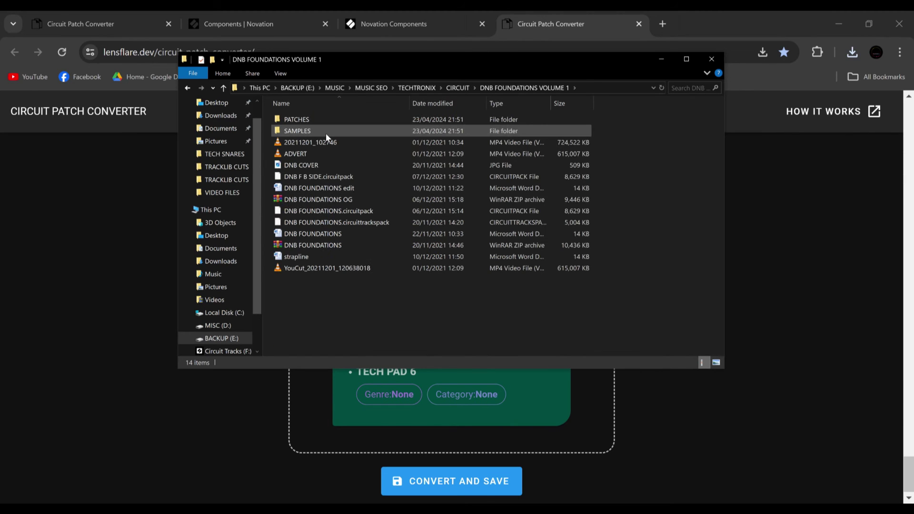
pyautogui.click(188, 88)
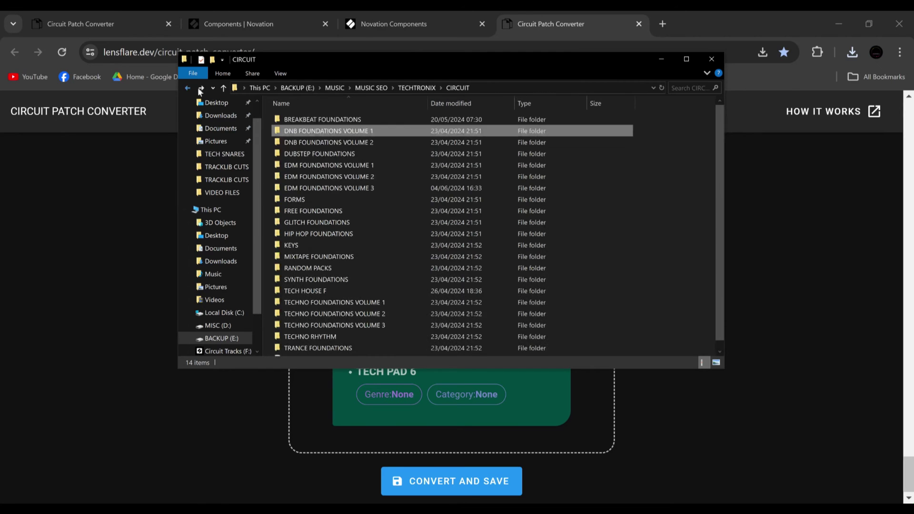
pyautogui.doubleClick(328, 177)
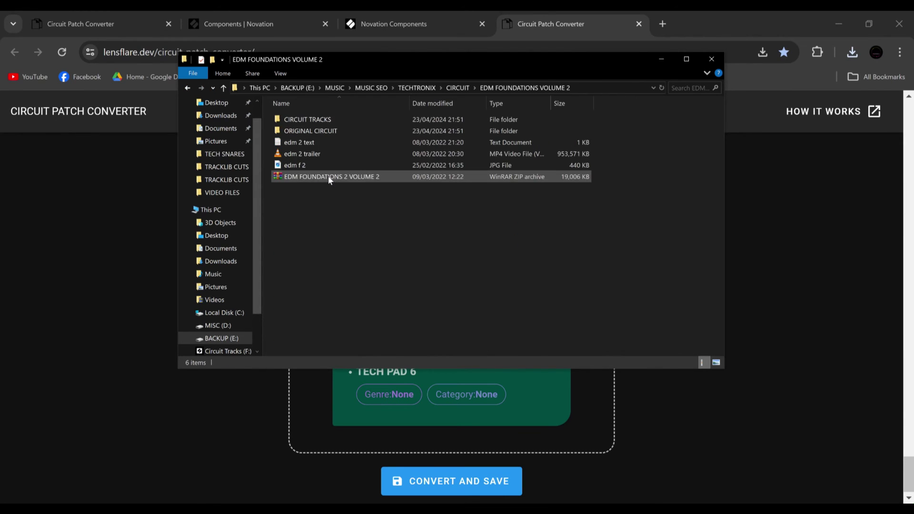
pyautogui.doubleClick(317, 131)
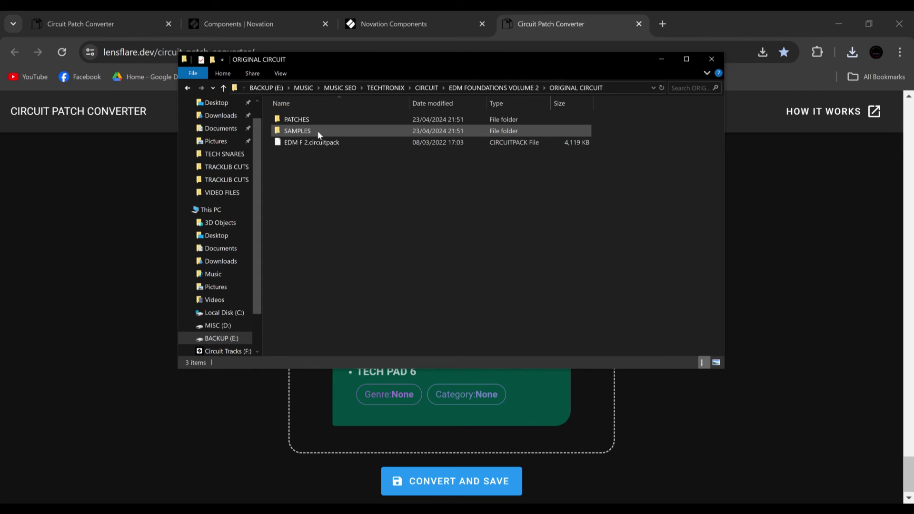
pyautogui.doubleClick(312, 130)
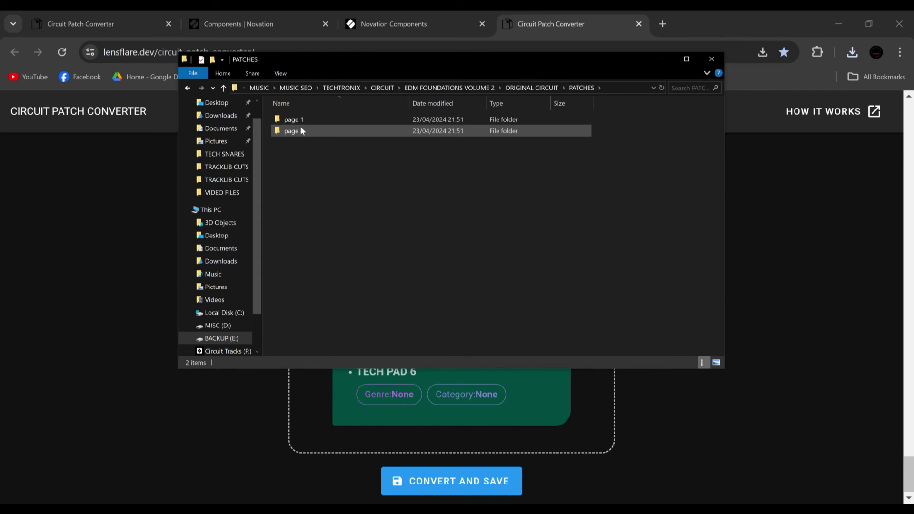
pyautogui.doubleClick(300, 126)
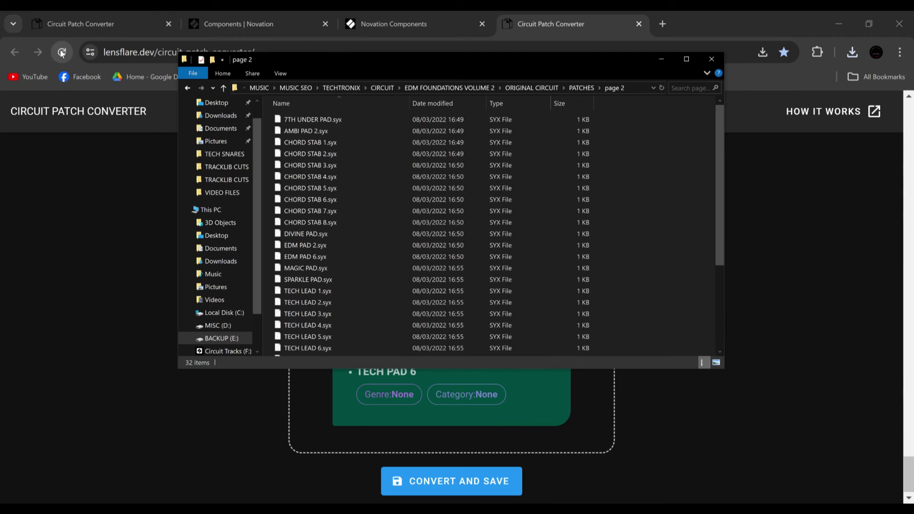
pyautogui.click(715, 20)
# Replace the used converter tab with a fresh one and drop all 32 page 2 patches into it
pyautogui.middleClick(599, 24)
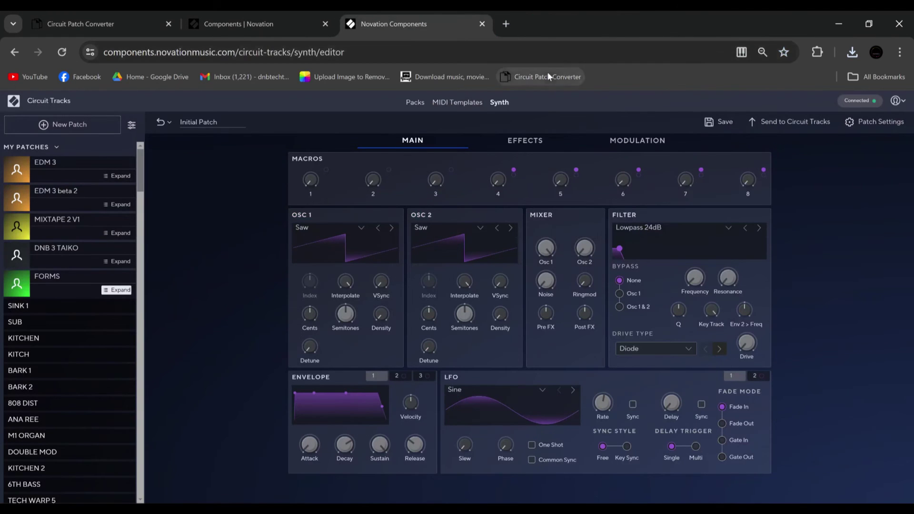
pyautogui.middleClick(547, 76)
pyautogui.click(586, 19)
pyautogui.moveTo(737, 11); pyautogui.dragTo(758, 50)
pyautogui.click(341, 54)
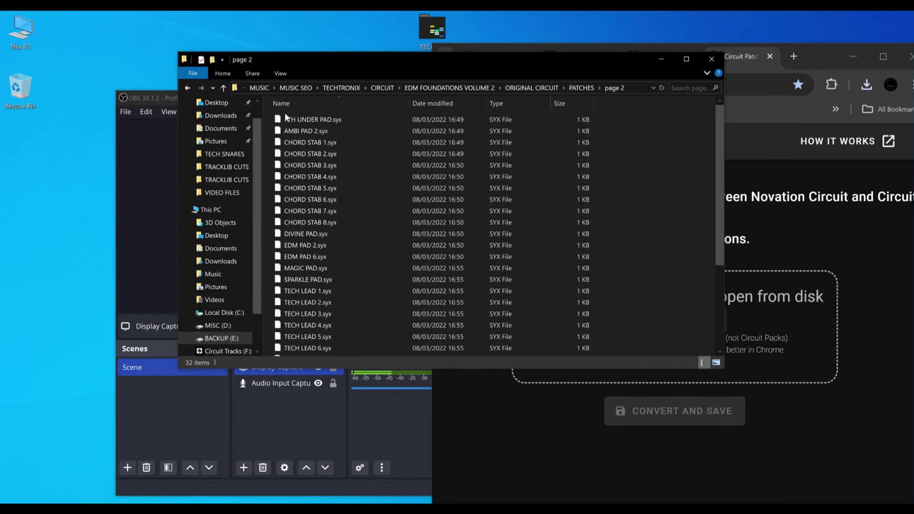
pyautogui.moveTo(270, 118); pyautogui.dragTo(355, 406)
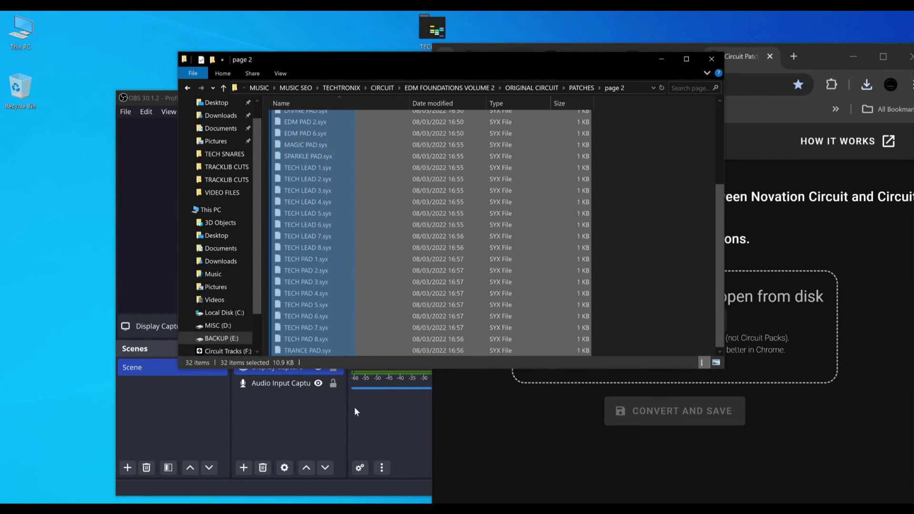
pyautogui.moveTo(310, 283); pyautogui.dragTo(781, 343)
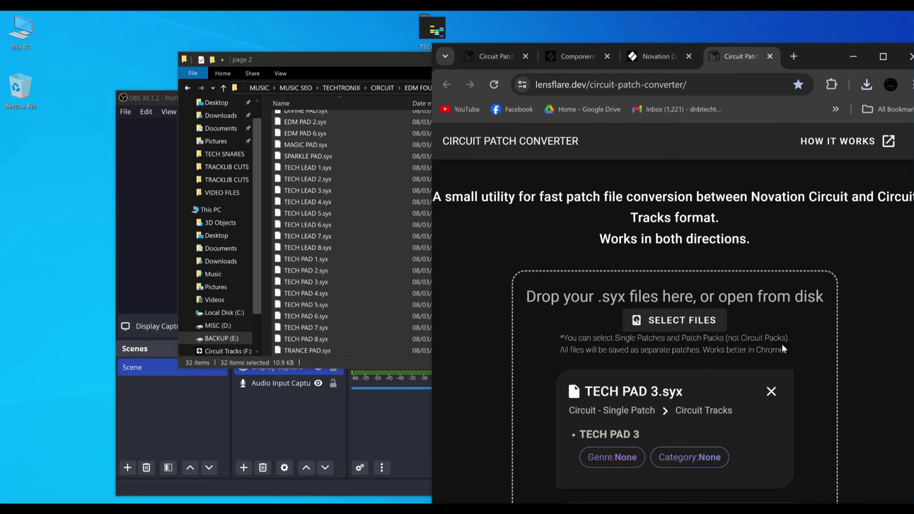
# Maximize the browser, run CONVERT AND SAVE on the loaded patches, then minimise it
pyautogui.doubleClick(808, 64)
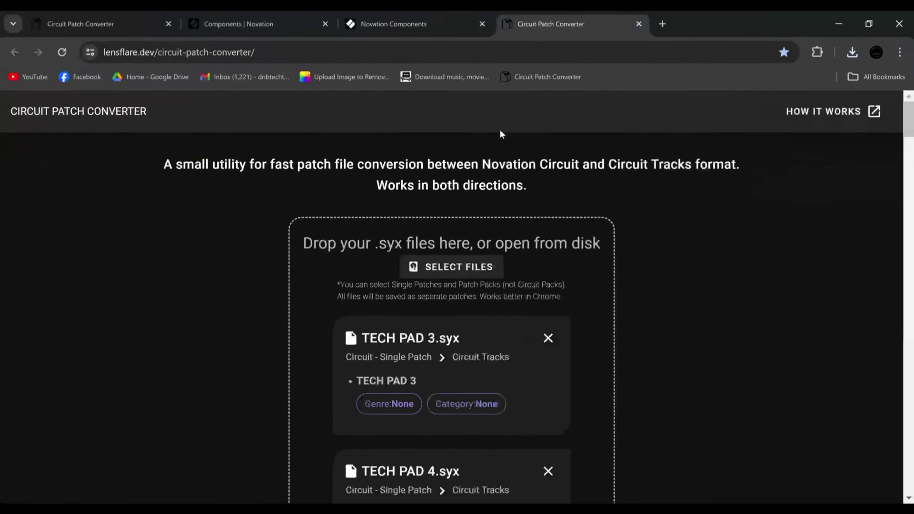
pyautogui.scroll(-20, 519, 501)
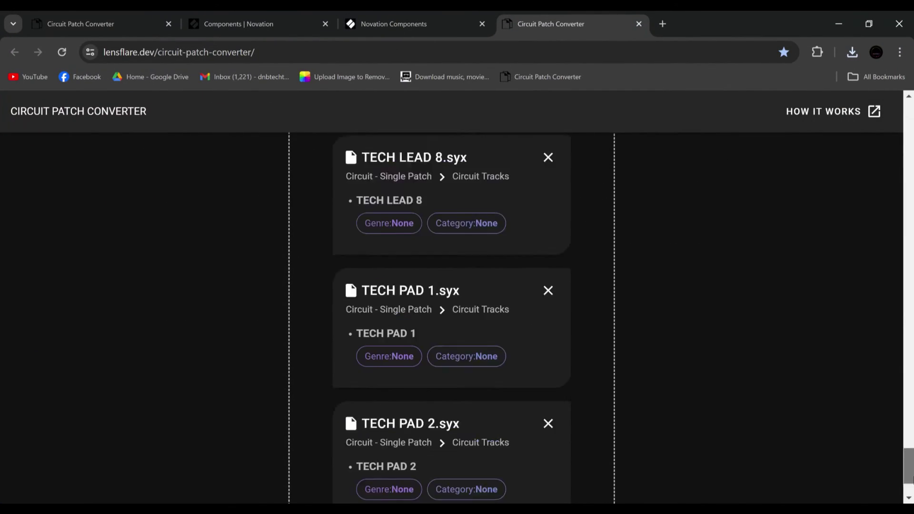
pyautogui.click(471, 478)
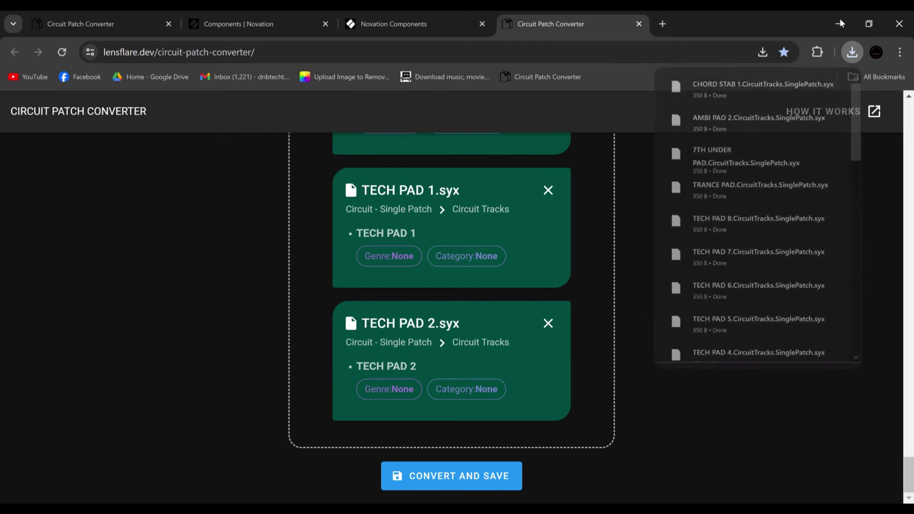
pyautogui.click(840, 21)
# Open Downloads, select 1.Circuit.SinglePatch.syx, and position the Explorer window beside the browser
pyautogui.click(232, 115)
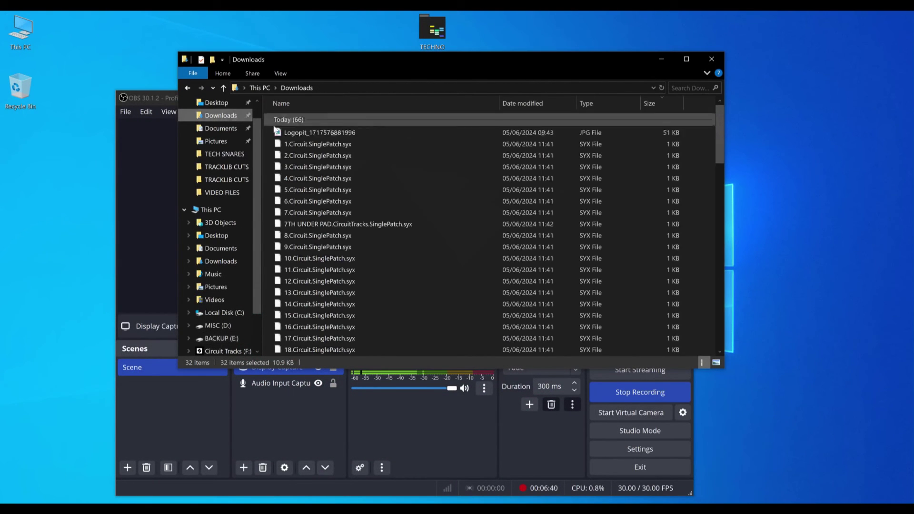
pyautogui.click(299, 142)
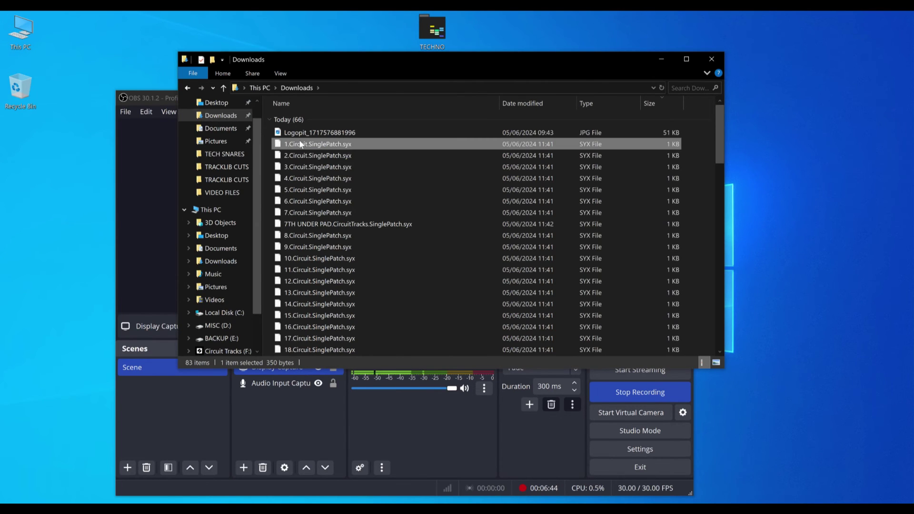
pyautogui.moveTo(421, 59); pyautogui.dragTo(615, 77)
pyautogui.click(12, 508)
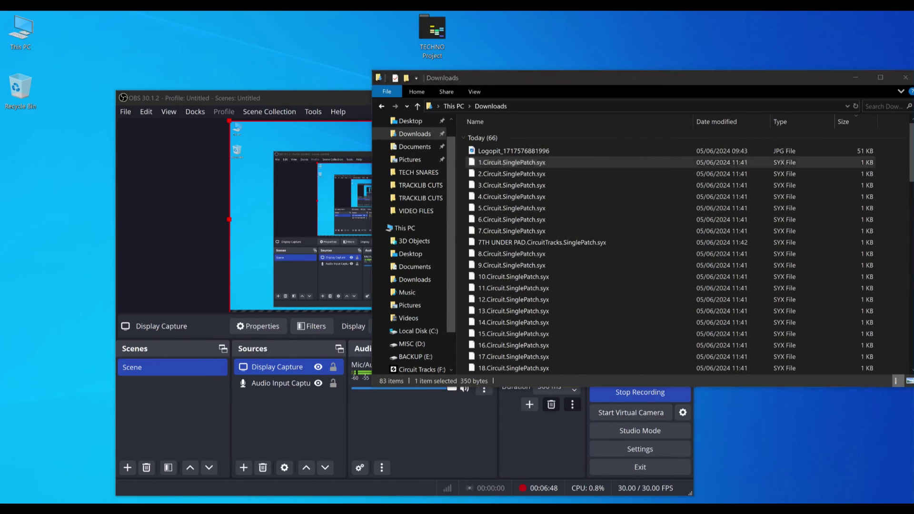
pyautogui.write('comp')
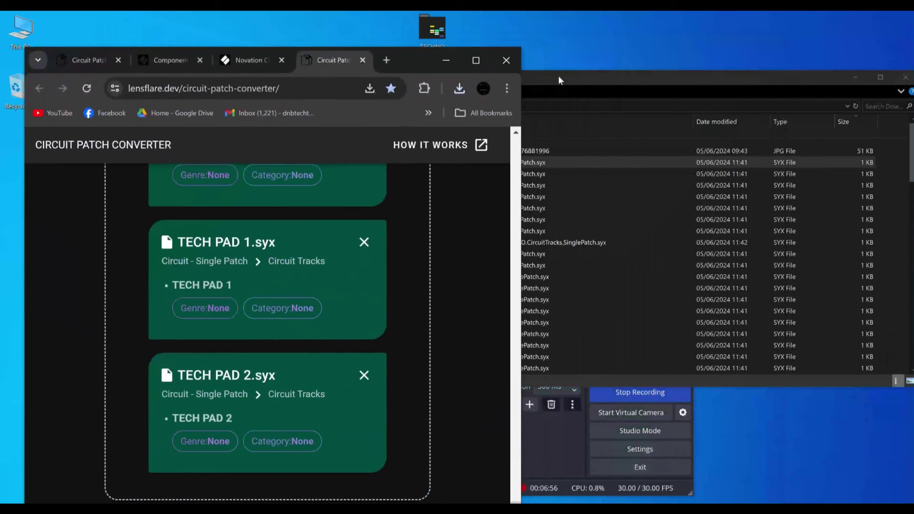
pyautogui.click(581, 79)
pyautogui.moveTo(581, 84); pyautogui.dragTo(557, 65)
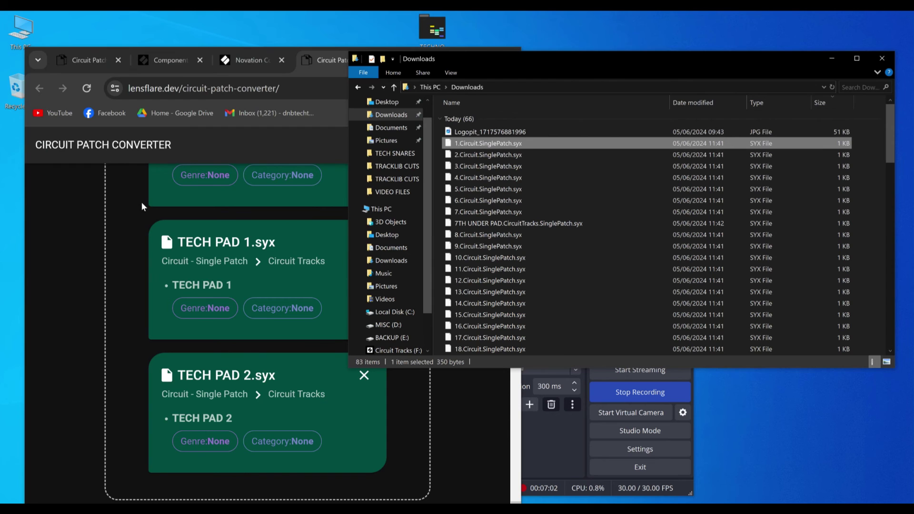
# In Novation Components, open the Circuit Tracks pack manager and create a new pack
pyautogui.click(239, 69)
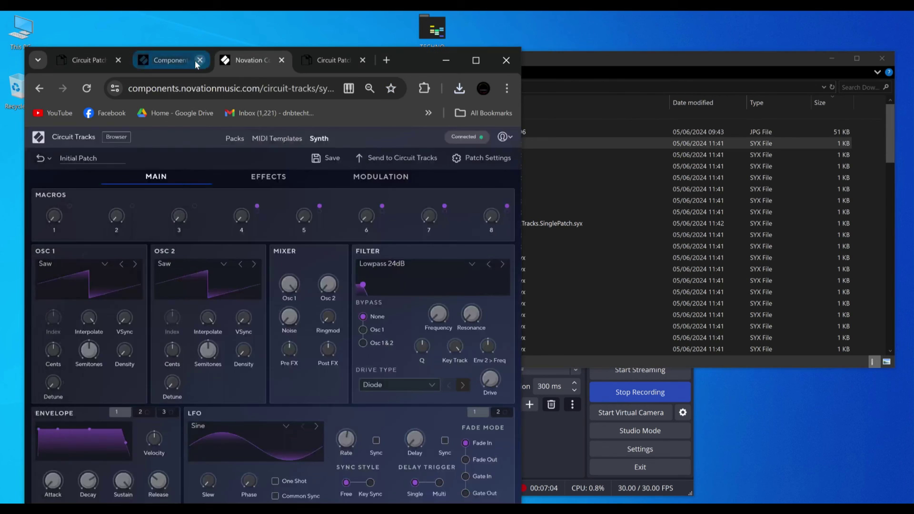
pyautogui.click(188, 61)
pyautogui.click(257, 60)
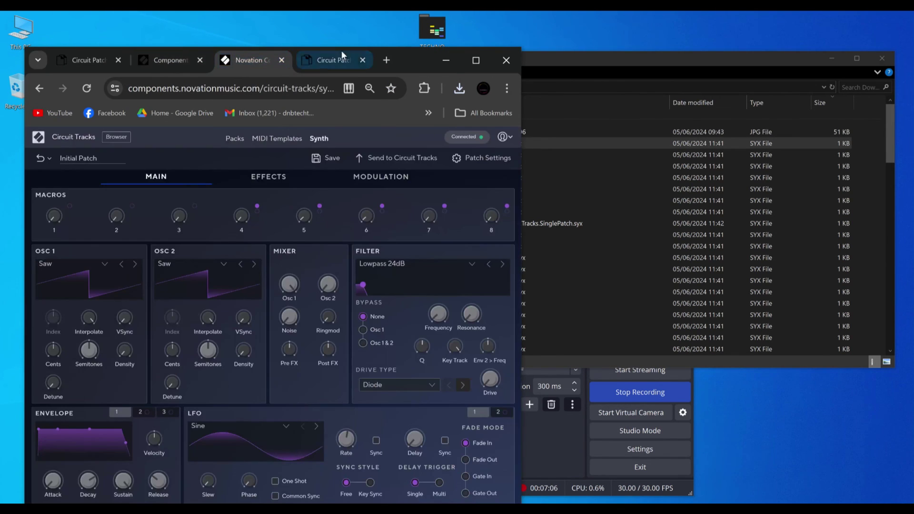
pyautogui.doubleClick(417, 58)
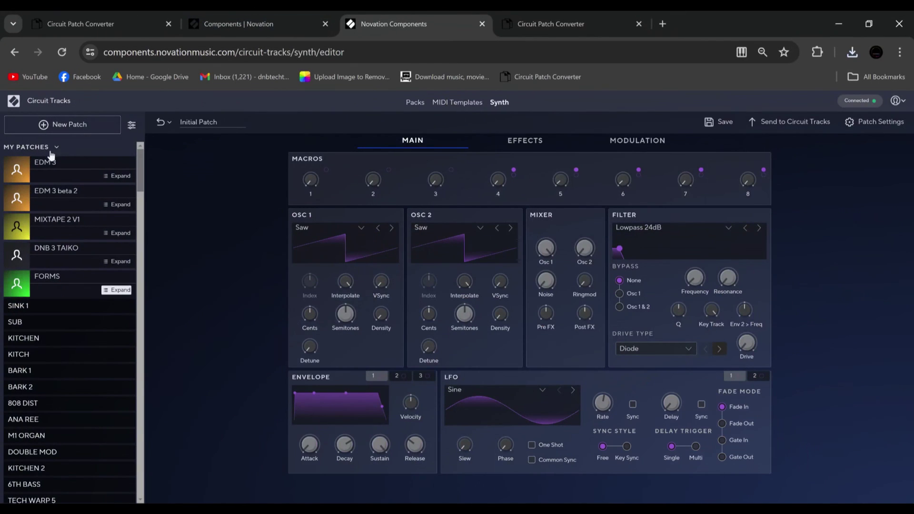
pyautogui.click(32, 100)
pyautogui.click(334, 327)
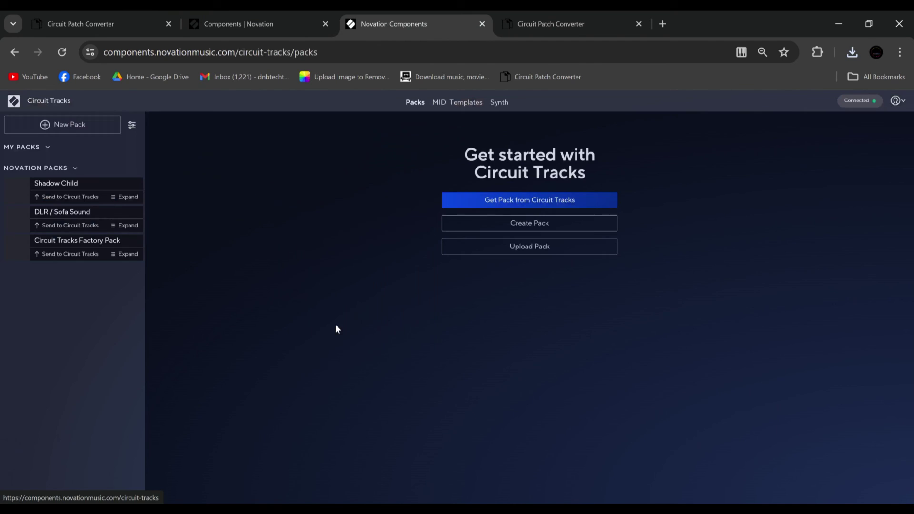
pyautogui.click(495, 226)
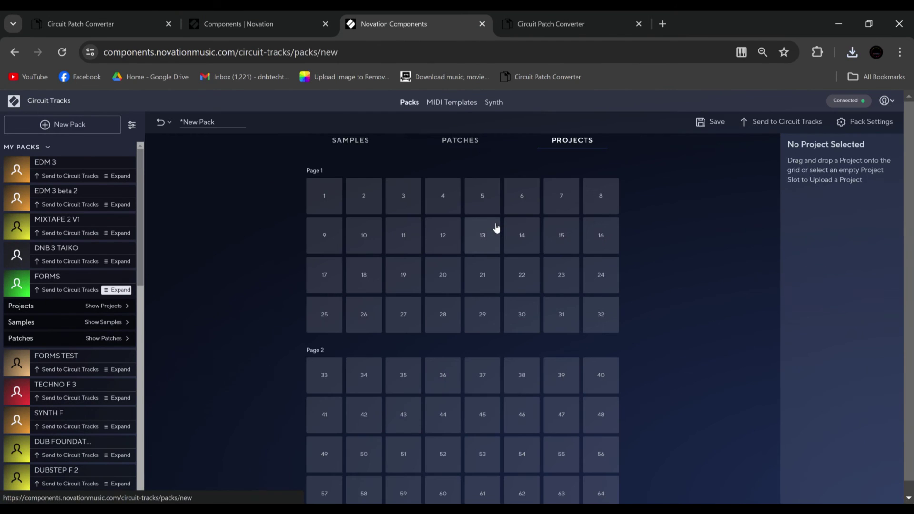
# Drop 1.Circuit.SinglePatch.syx onto project slot 1 twice, dismissing both not-a-project errors
pyautogui.moveTo(752, 22); pyautogui.dragTo(305, 10)
pyautogui.doubleClick(714, 14)
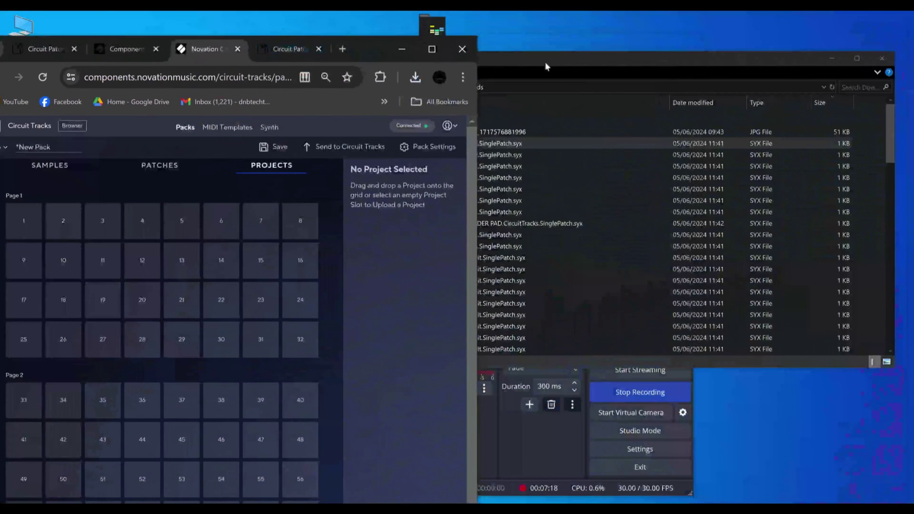
pyautogui.moveTo(546, 67); pyautogui.dragTo(585, 75)
pyautogui.click(573, 164)
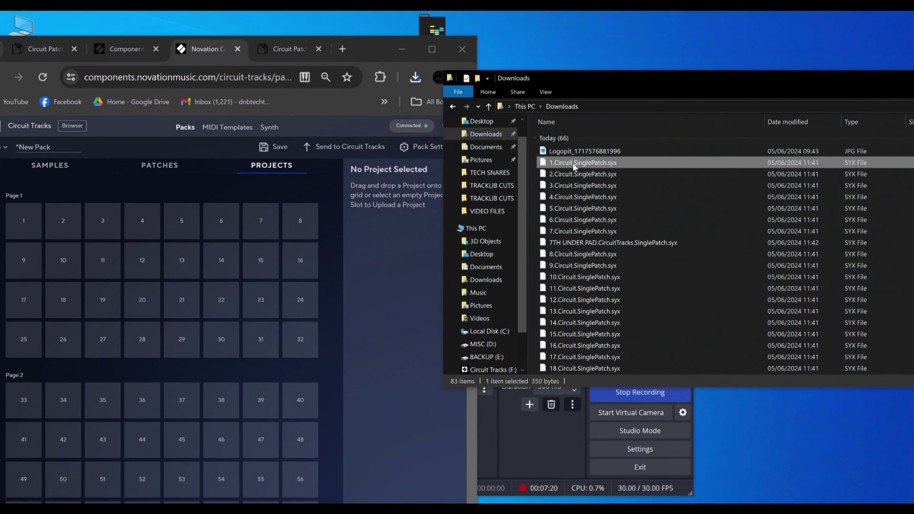
pyautogui.moveTo(574, 165); pyautogui.dragTo(27, 220)
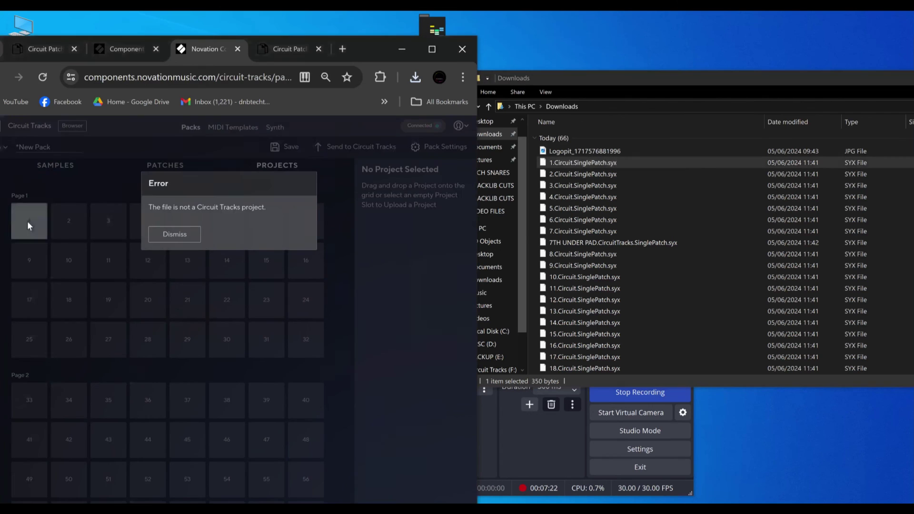
pyautogui.click(183, 236)
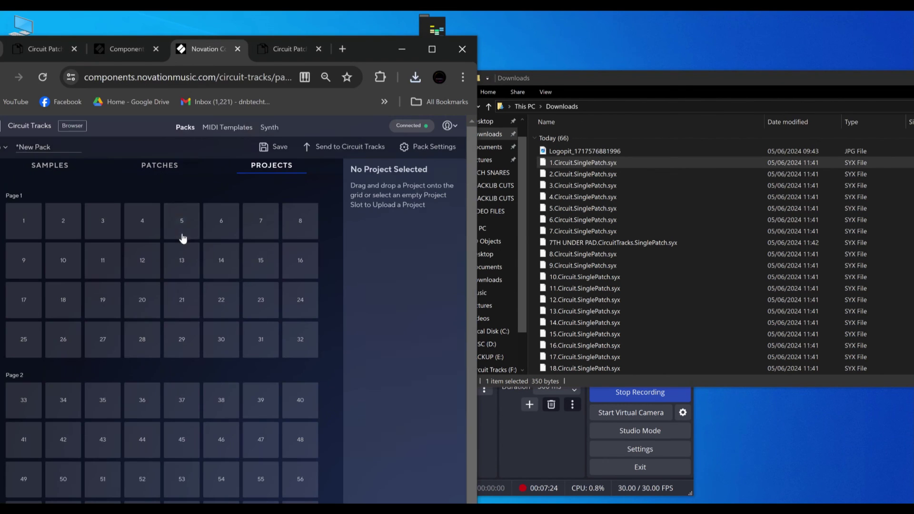
pyautogui.click(589, 166)
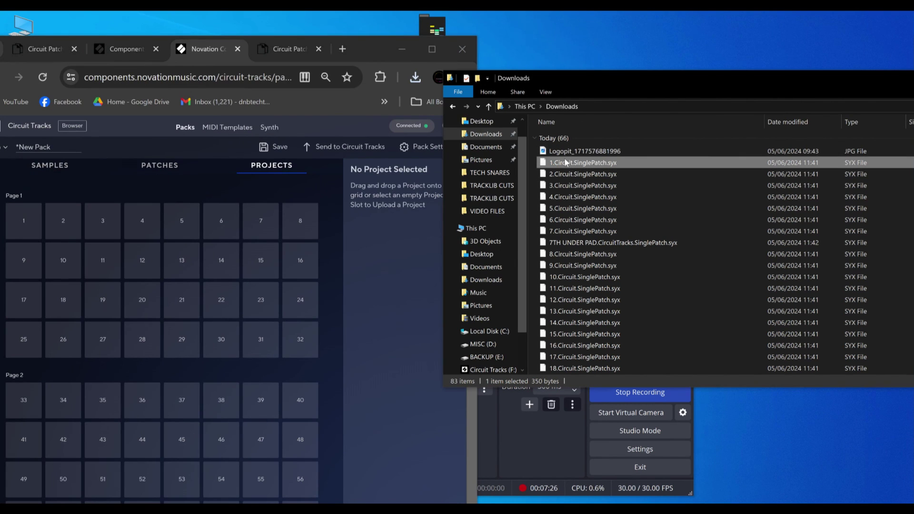
pyautogui.moveTo(578, 164); pyautogui.dragTo(25, 221)
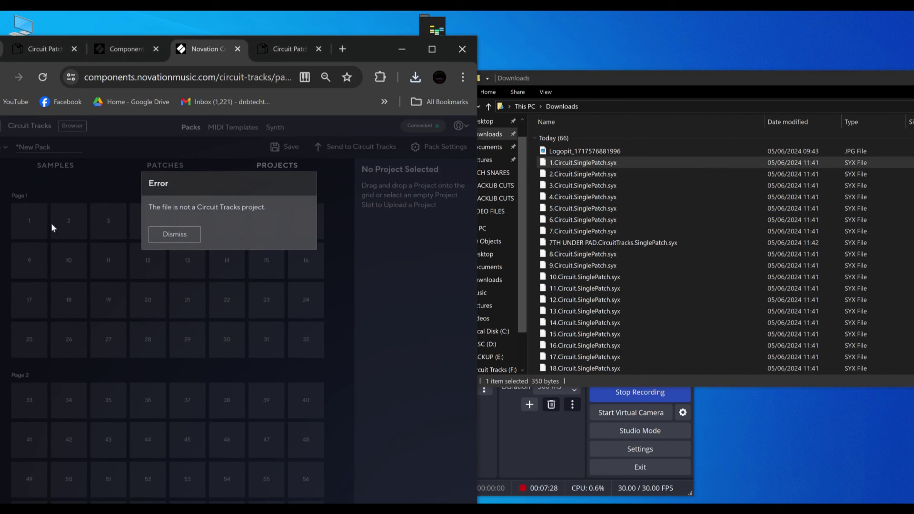
pyautogui.click(175, 236)
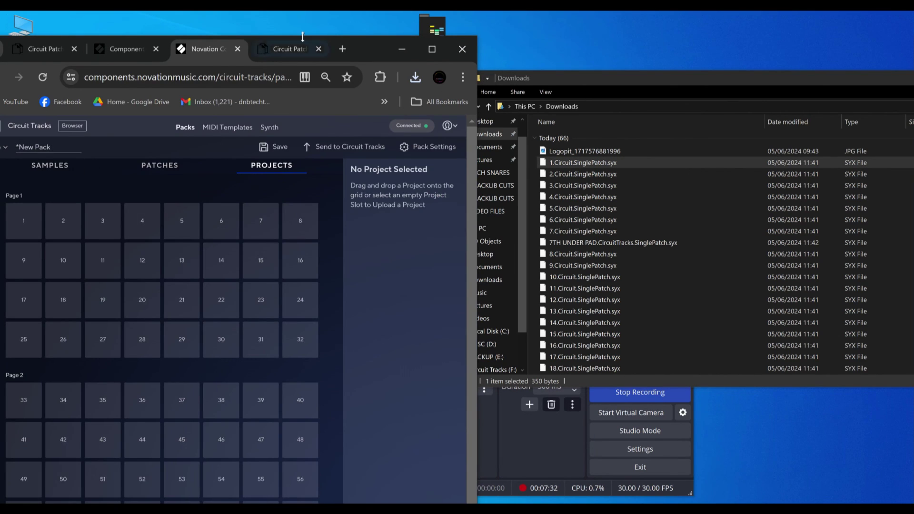
pyautogui.moveTo(356, 38); pyautogui.dragTo(430, 31)
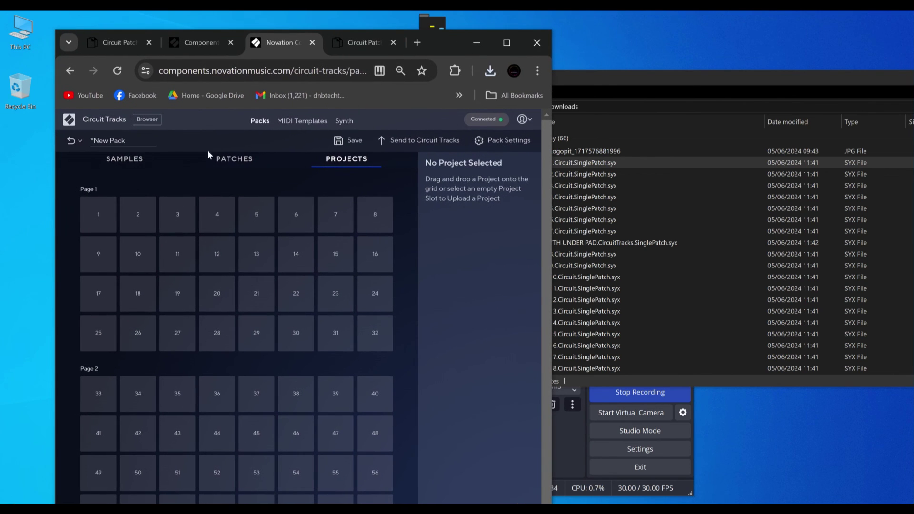
# Drop 1.Circuit.SinglePatch.syx onto the pack's patch slot 1, then view the project slots
pyautogui.click(233, 161)
pyautogui.moveTo(571, 164); pyautogui.dragTo(94, 217)
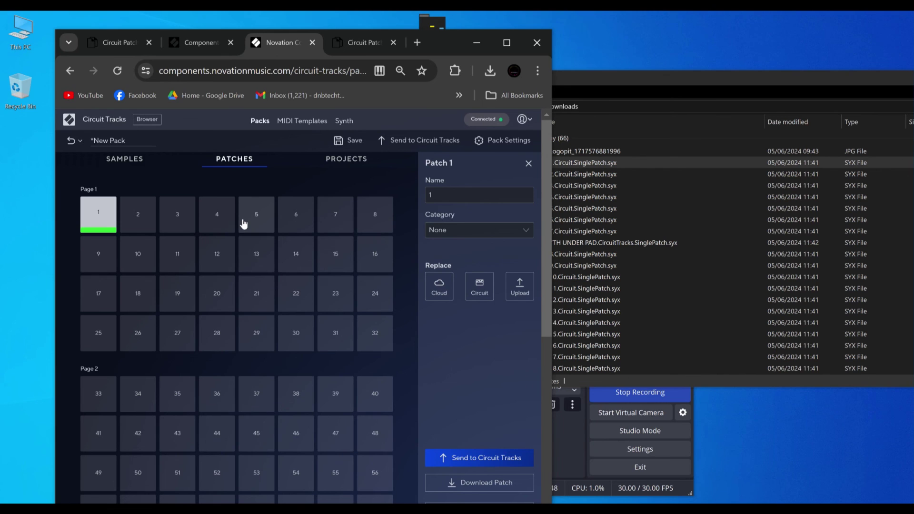
pyautogui.click(122, 161)
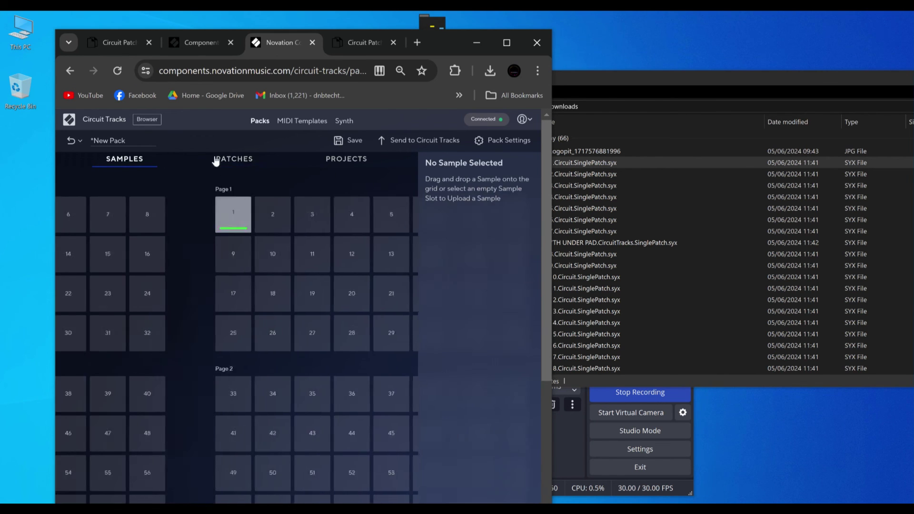
pyautogui.click(257, 161)
pyautogui.click(336, 159)
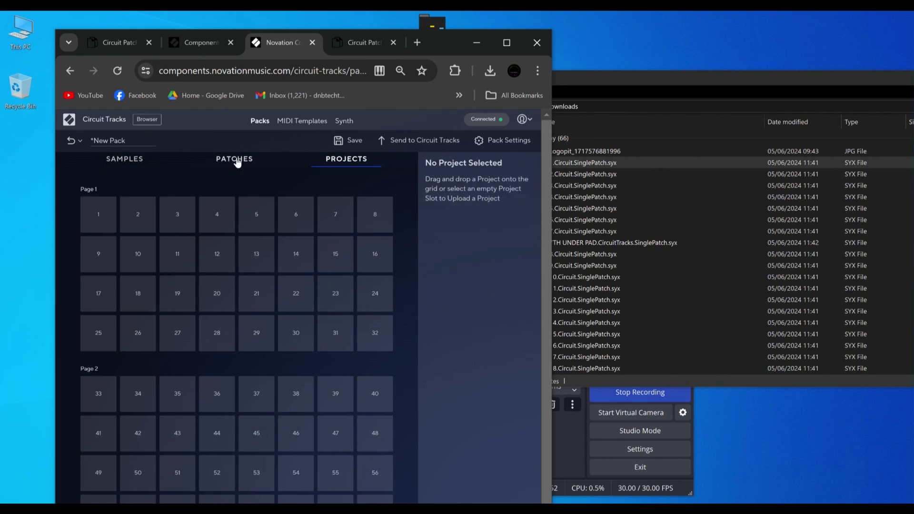
# Return to the pack's PATCHES view with slot 1's Patch 1 details, browser maximised
pyautogui.click(239, 159)
pyautogui.click(136, 164)
pyautogui.click(241, 162)
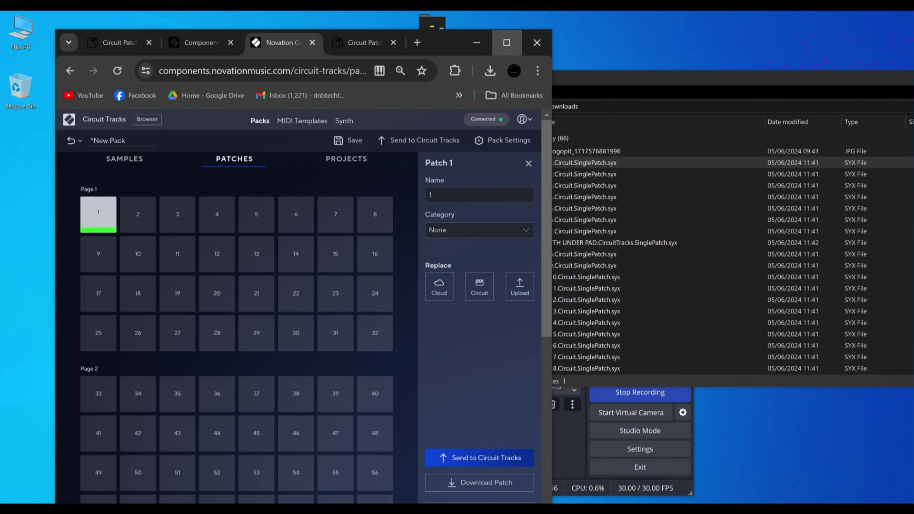
pyautogui.click(506, 43)
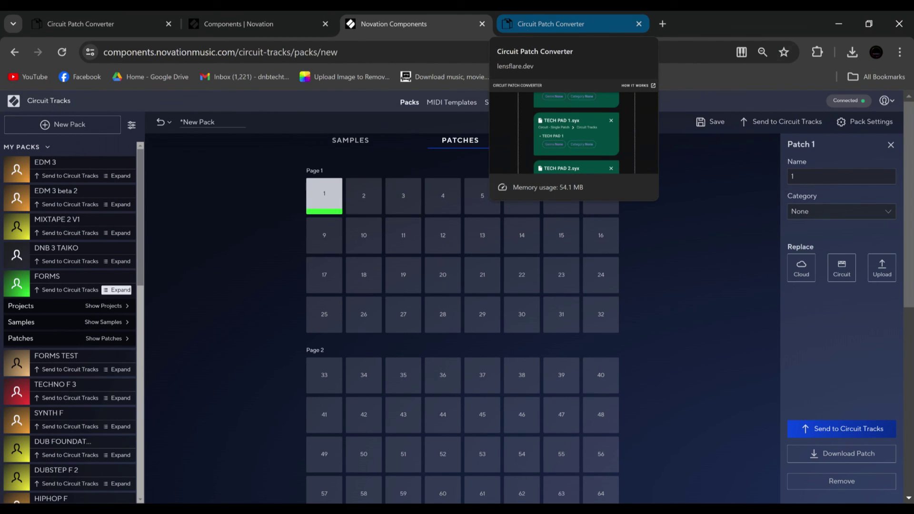
pyautogui.moveTo(527, 30); pyautogui.dragTo(543, 77)
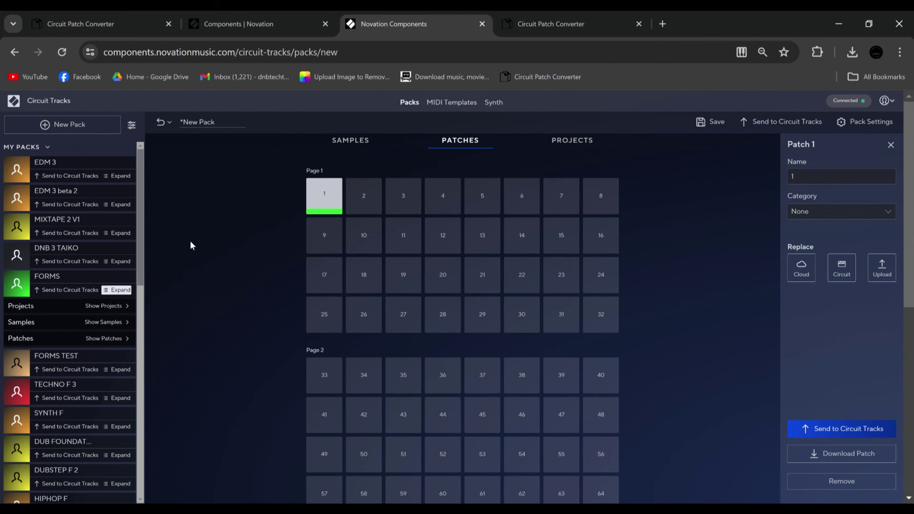